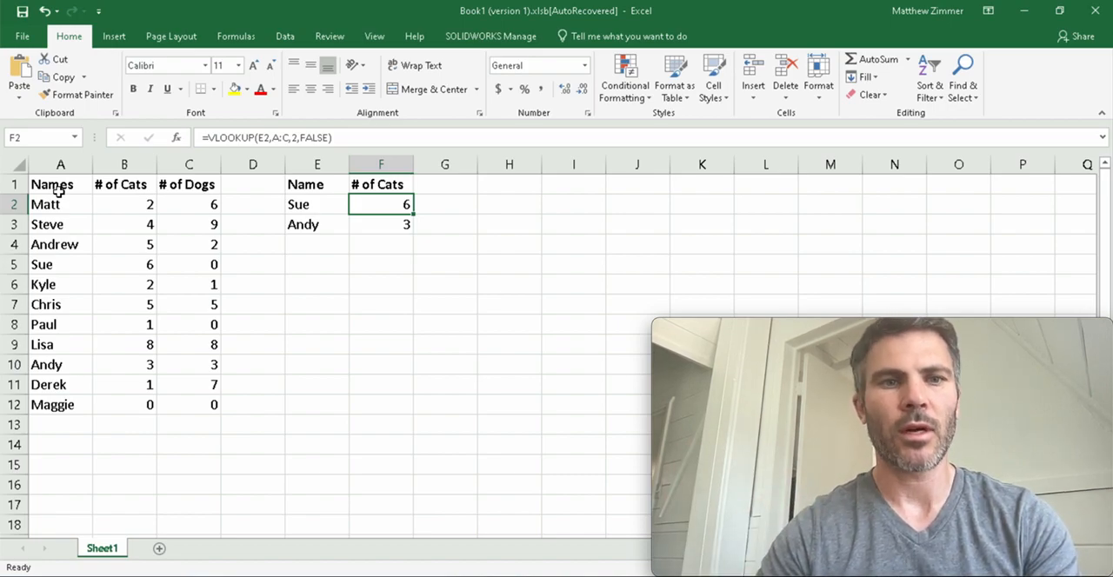
# Compare the source table in A1:C12 with the name and cat-count lookup table in E1:F3.
pyautogui.moveTo(58, 193); pyautogui.dragTo(199, 401)
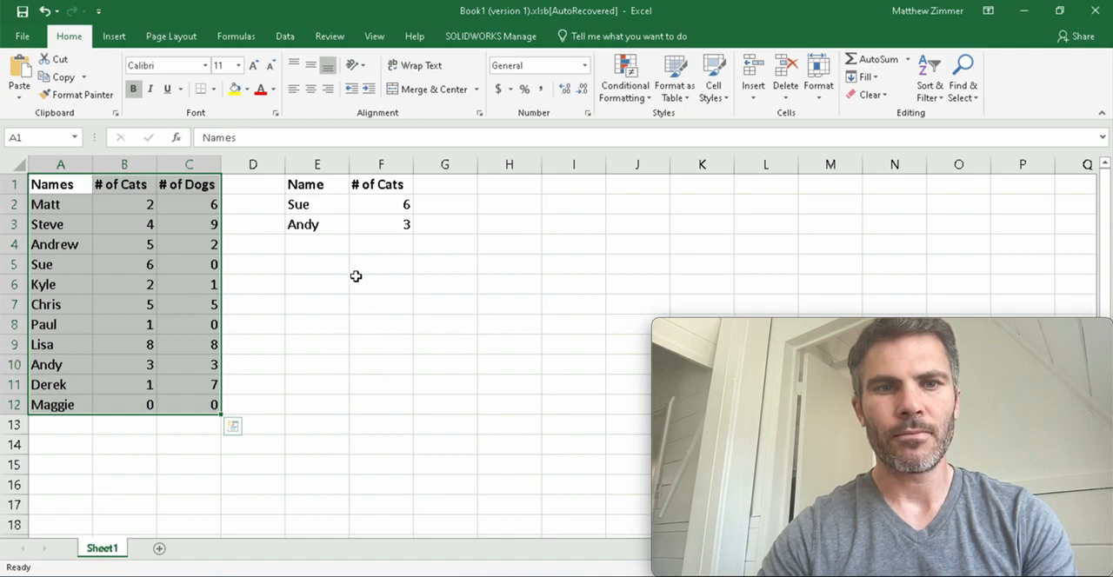
pyautogui.moveTo(315, 189); pyautogui.dragTo(379, 238)
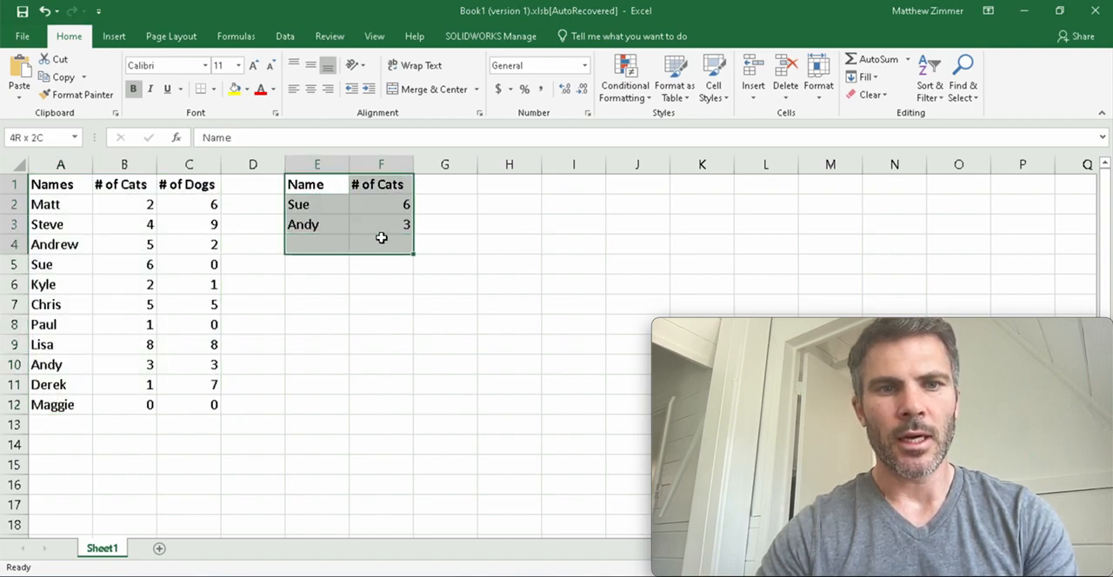
pyautogui.moveTo(213, 182); pyautogui.dragTo(87, 403)
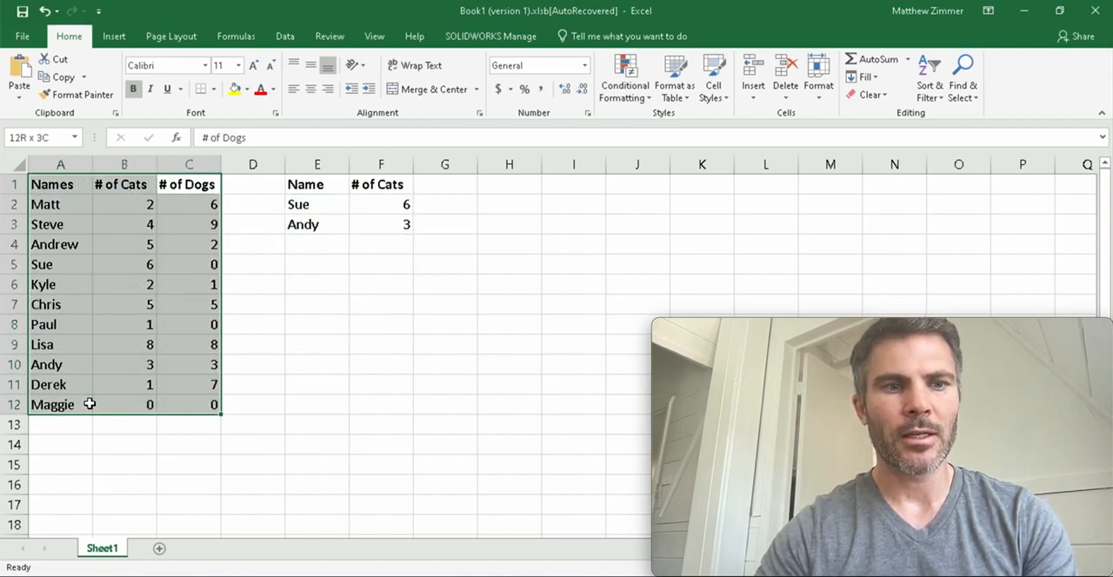
pyautogui.moveTo(303, 187); pyautogui.dragTo(407, 228)
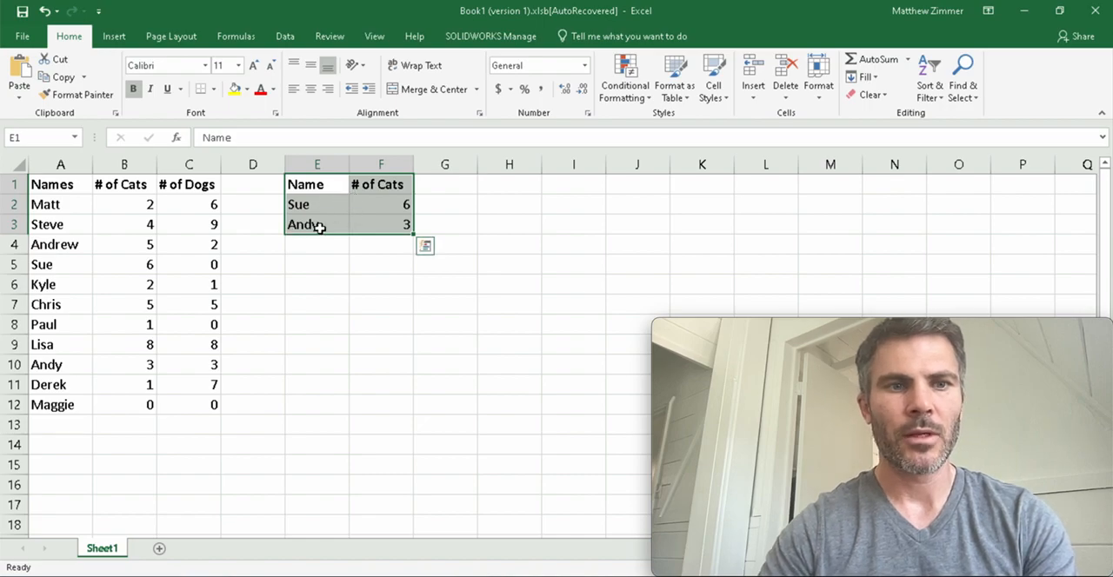
pyautogui.click(353, 259)
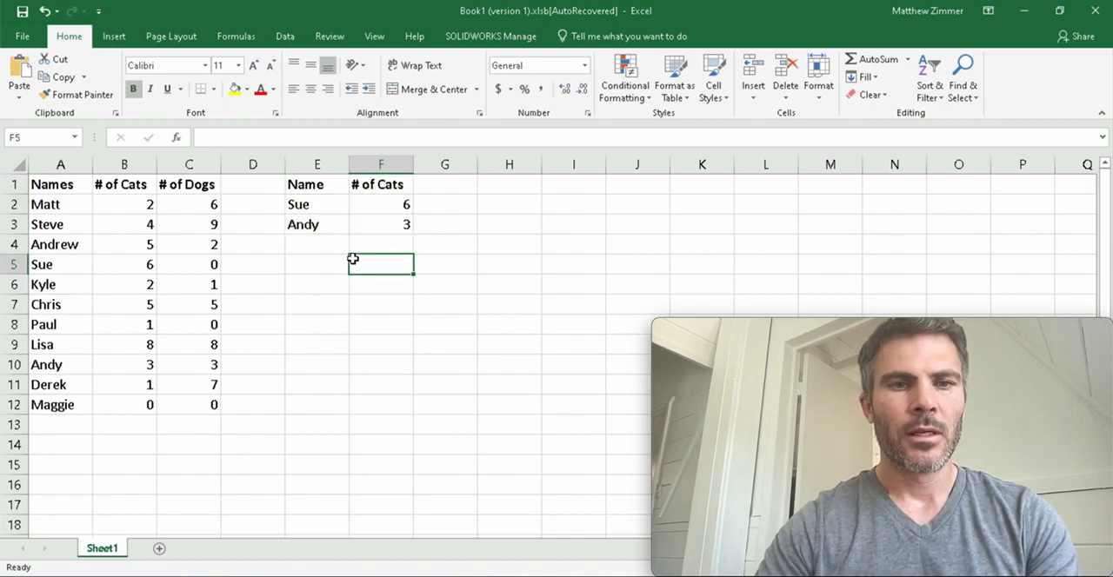
pyautogui.click(327, 206)
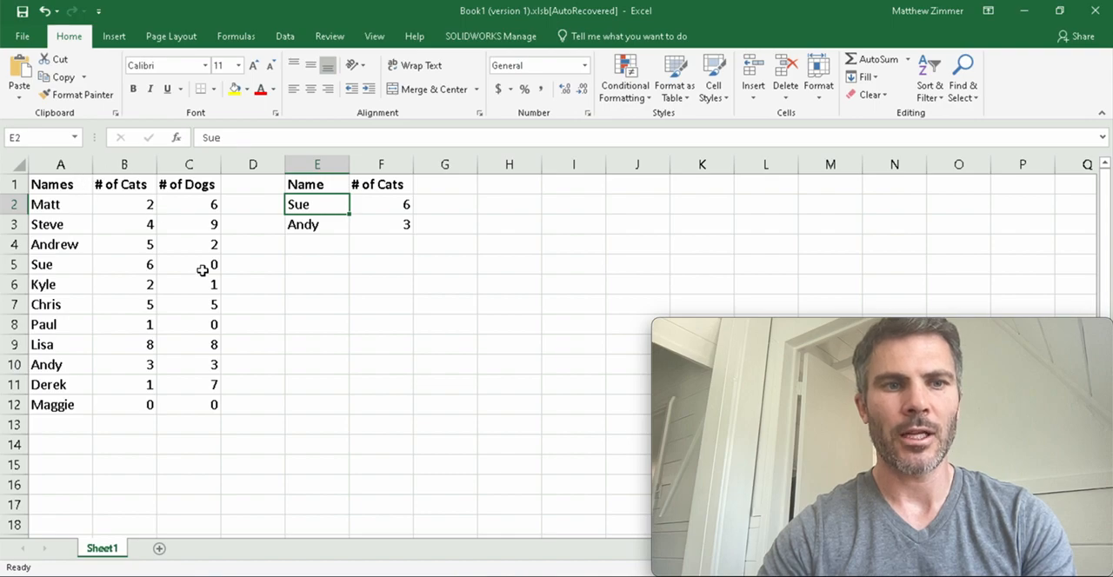
# Examine the column index and range lookup arguments of the VLOOKUP in F2, and compare its result with B5.
pyautogui.doubleClick(393, 205)
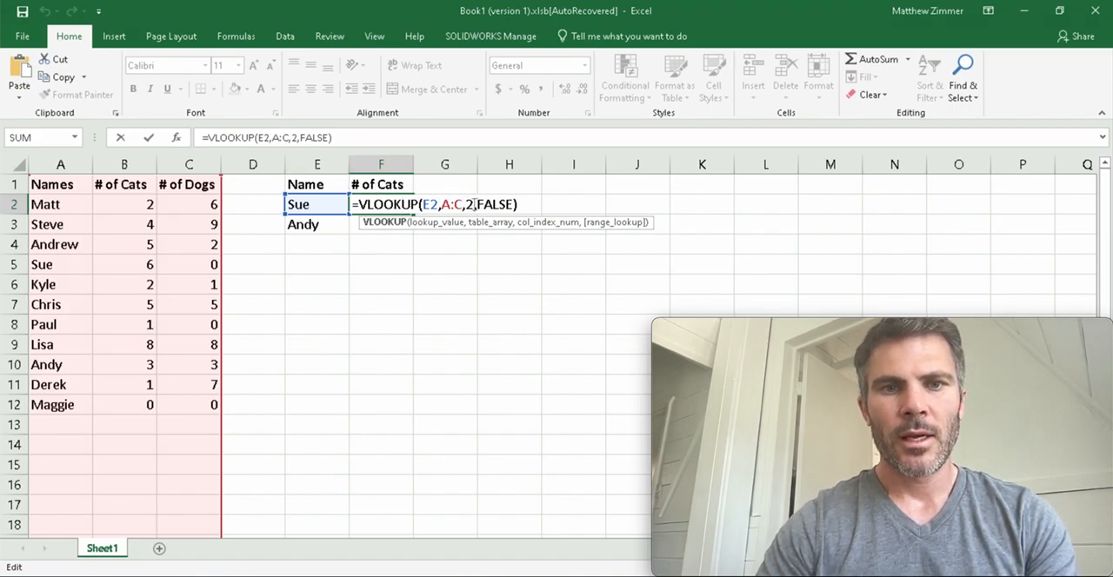
pyautogui.click(468, 205)
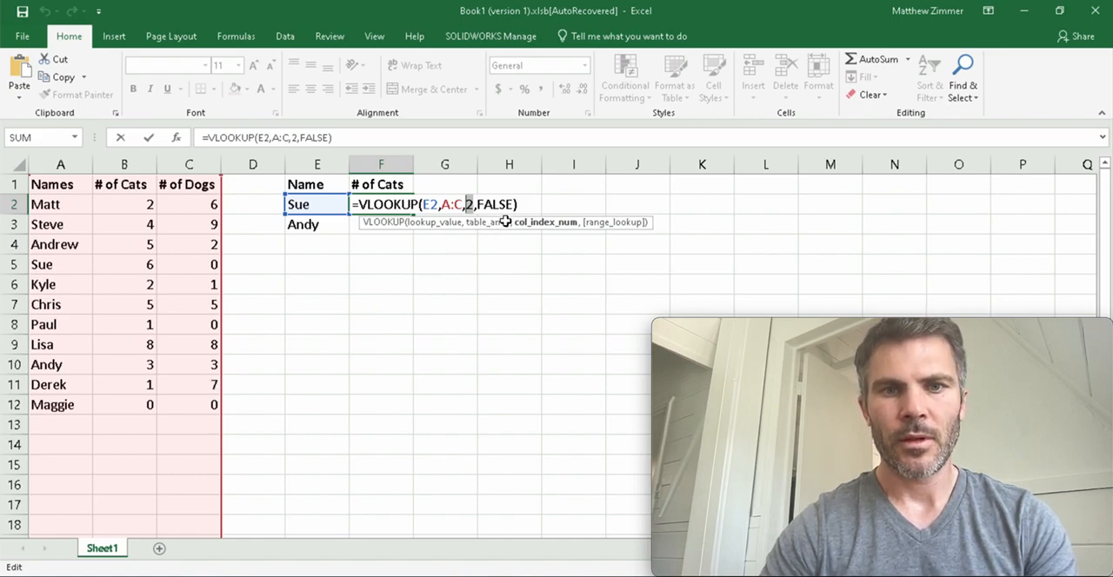
pyautogui.moveTo(515, 205); pyautogui.dragTo(476, 204)
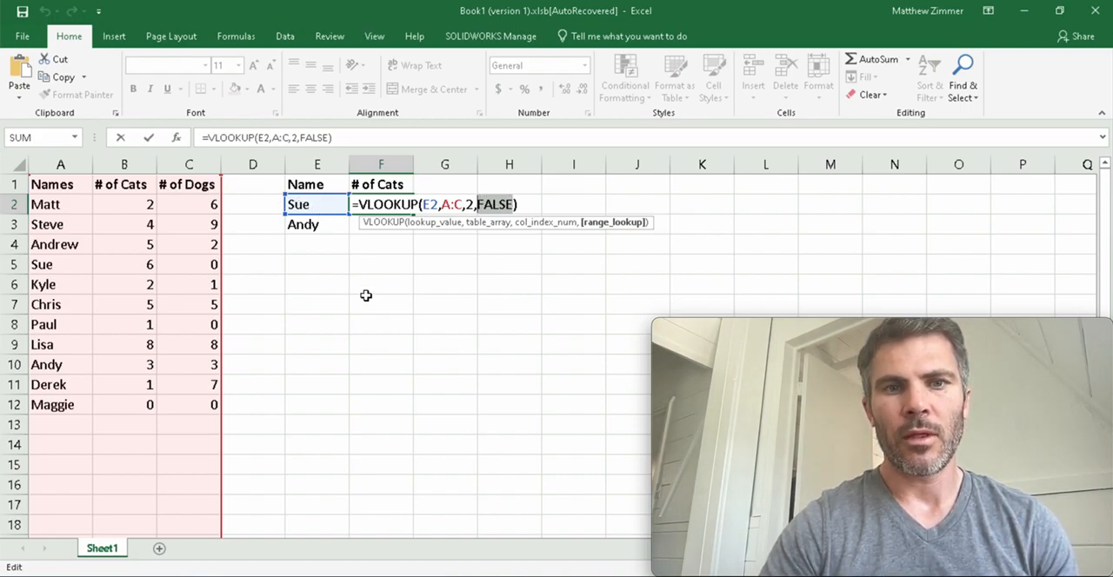
pyautogui.press('Return')
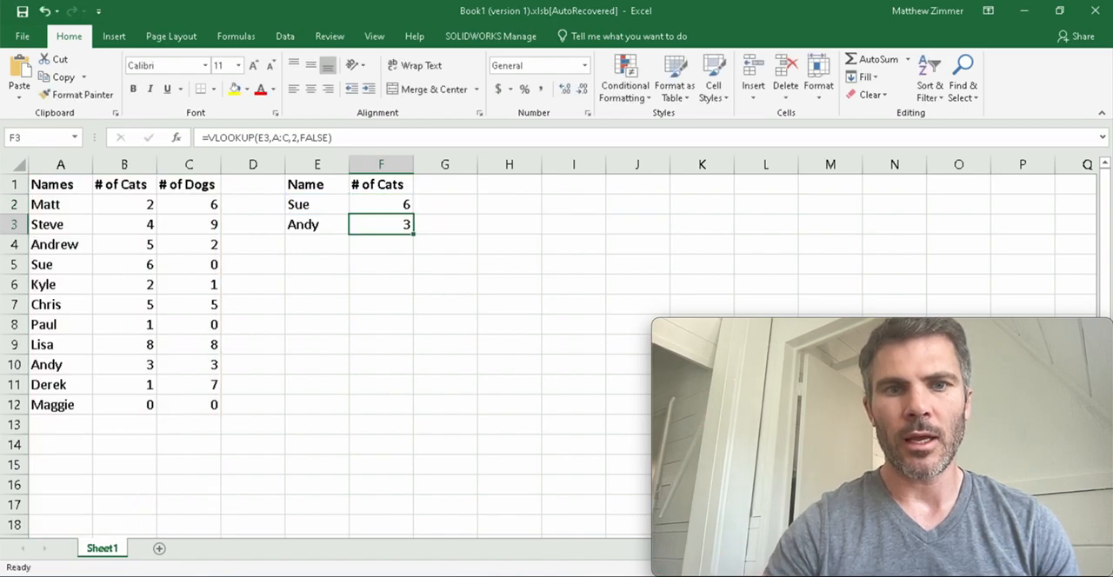
pyautogui.click(384, 209)
pyautogui.click(139, 264)
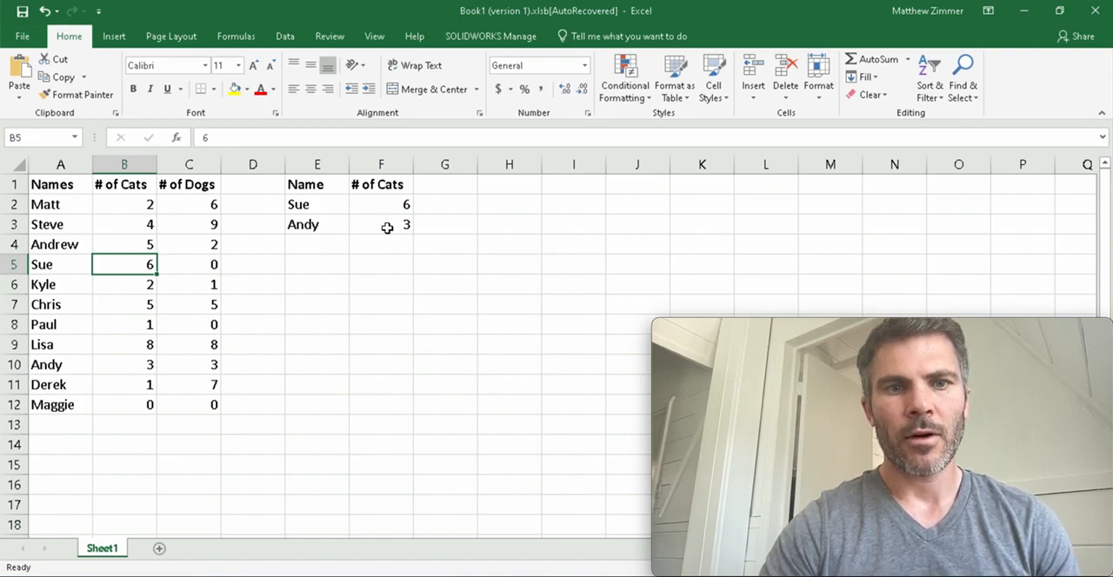
# Examine the VLOOKUP formula in F3 and compare it with rows 10 and 4 of the source table.
pyautogui.doubleClick(387, 228)
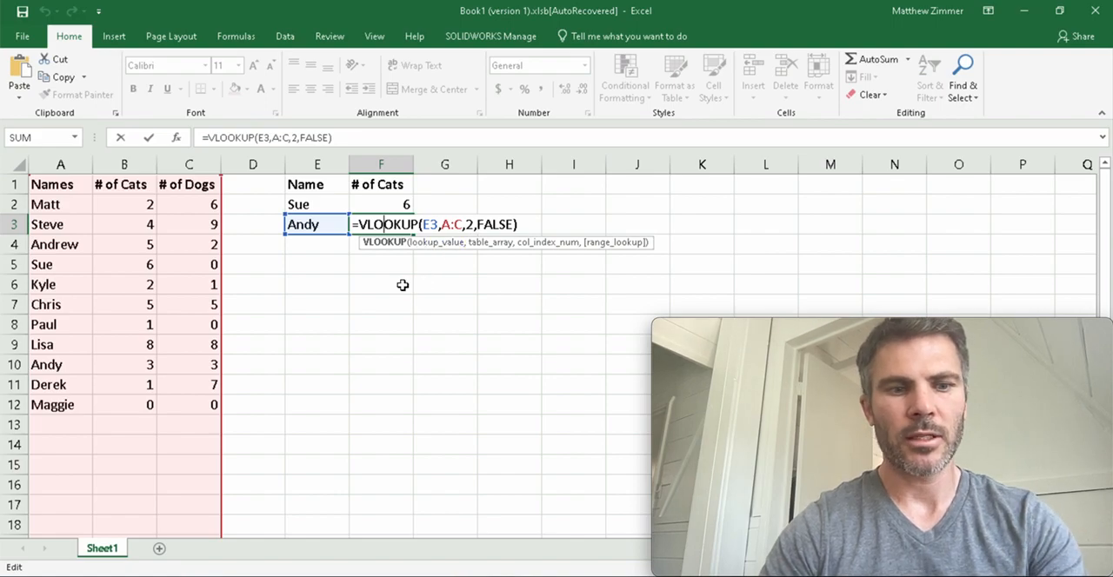
pyautogui.hotkey('ctrl', 'Return')
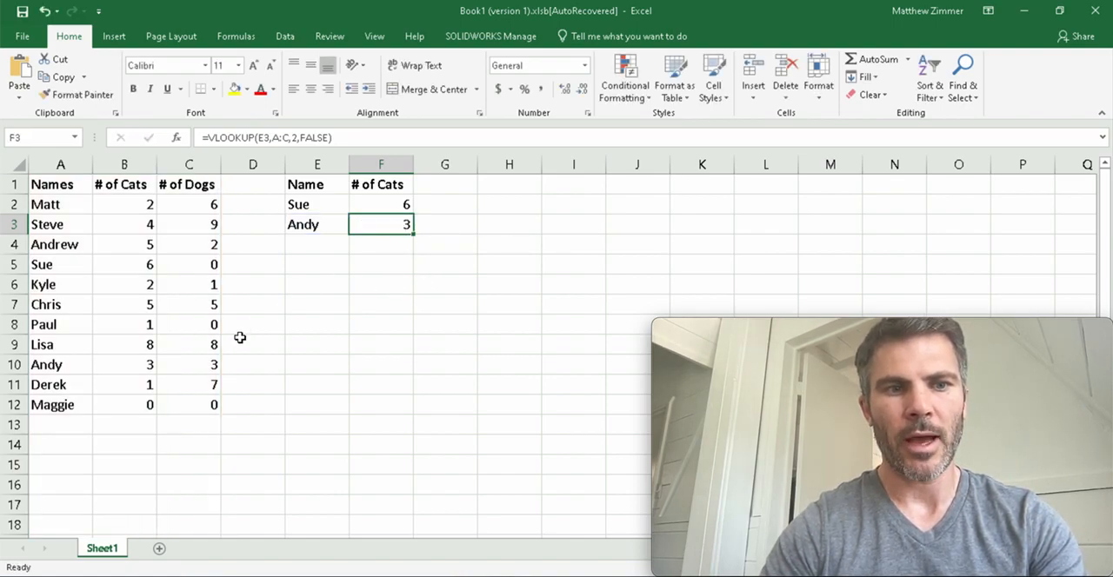
pyautogui.click(142, 364)
pyautogui.moveTo(50, 365); pyautogui.dragTo(195, 365)
pyautogui.click(141, 363)
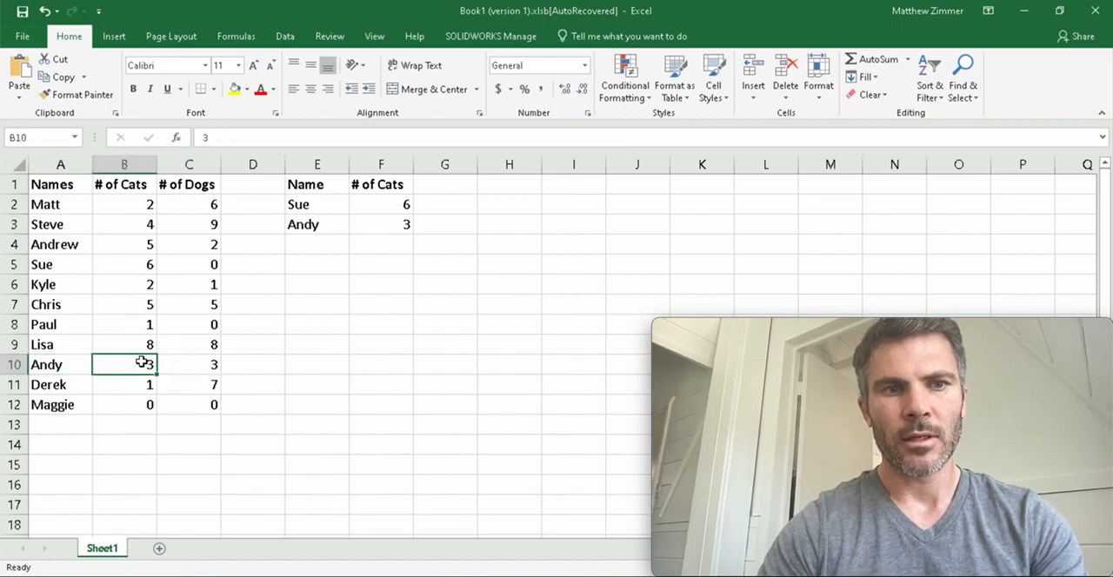
pyautogui.moveTo(58, 244); pyautogui.dragTo(124, 244)
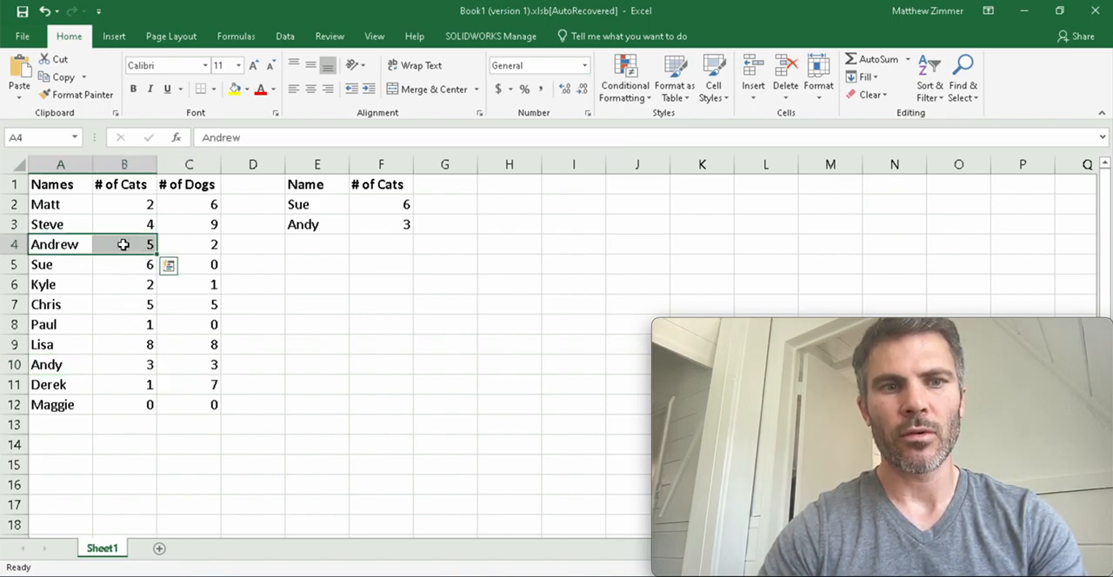
# Set the range lookup argument of the VLOOKUP in F3 to TRUE and compare the result with B4.
pyautogui.click(367, 226)
pyautogui.doubleClick(367, 225)
pyautogui.moveTo(515, 225); pyautogui.dragTo(477, 225)
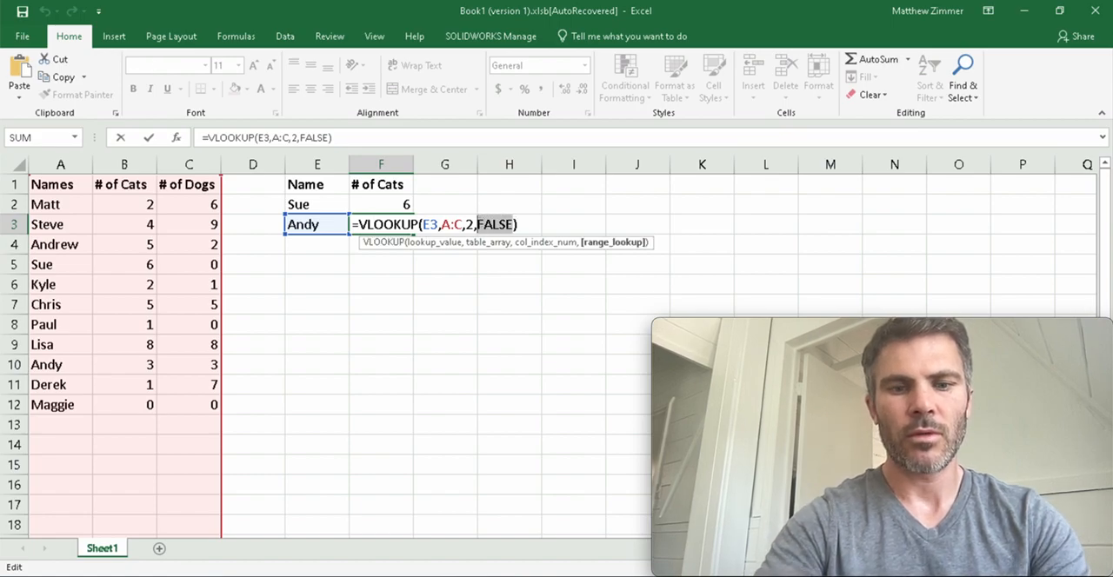
pyautogui.write('TRUE')
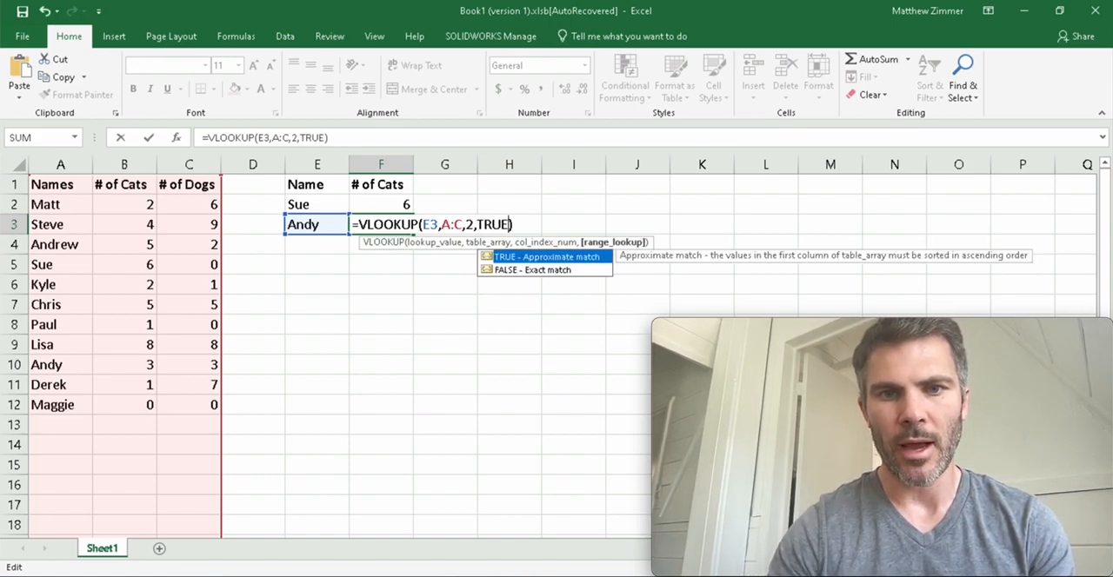
pyautogui.press('Return')
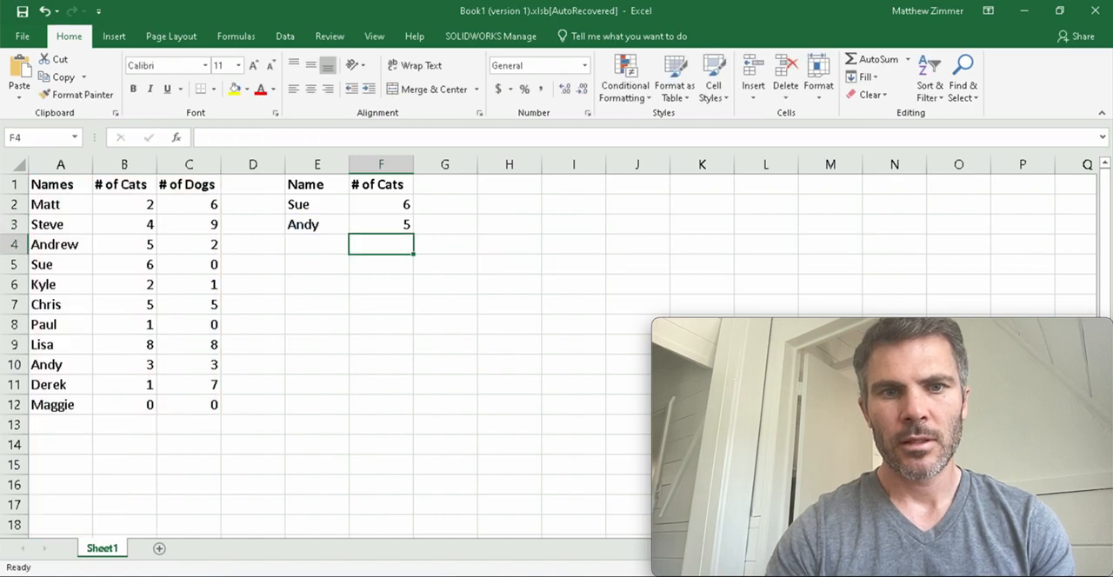
pyautogui.click(131, 244)
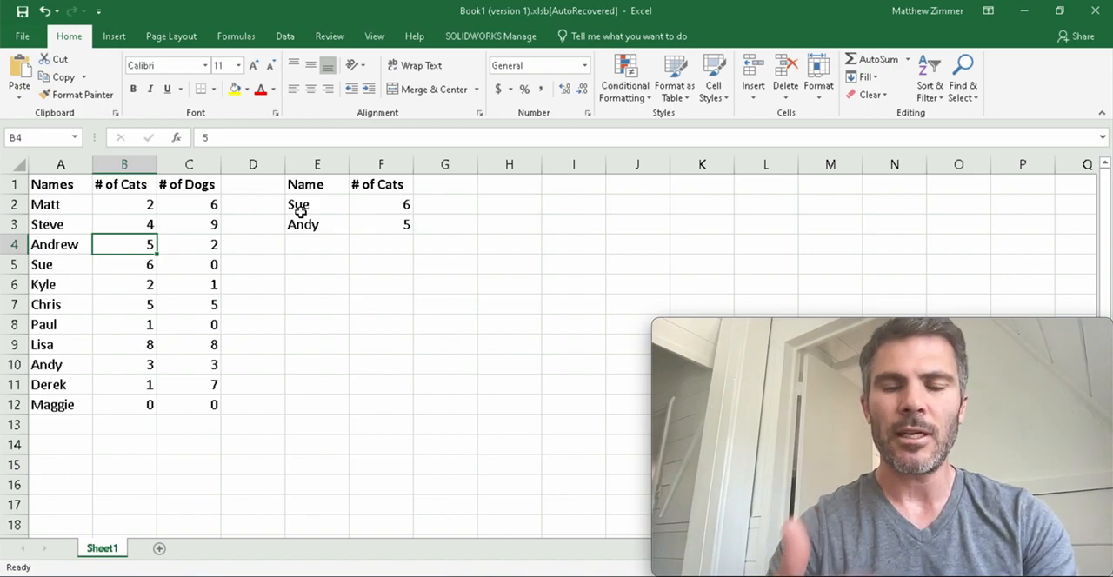
pyautogui.click(394, 229)
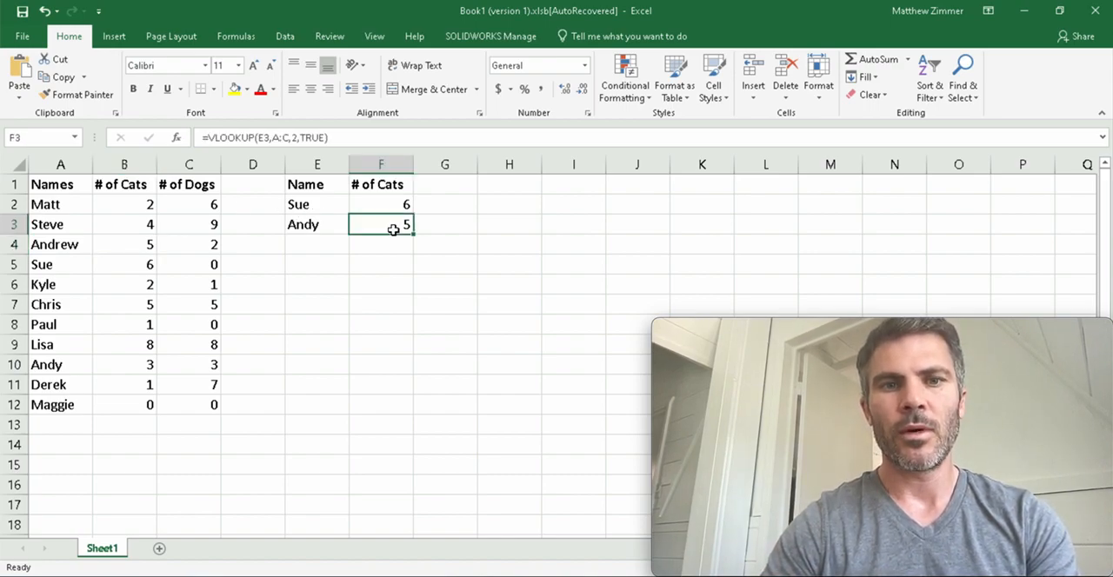
pyautogui.doubleClick(393, 229)
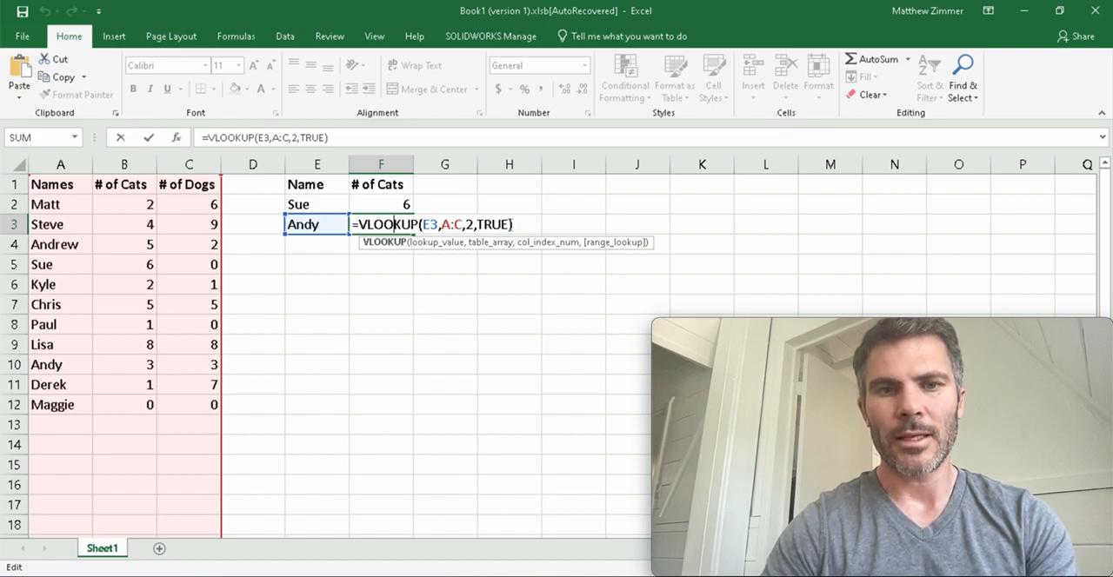
# Add the first name from A9 of the source table as a third lookup name in E4.
pyautogui.click(326, 251)
pyautogui.write('=')
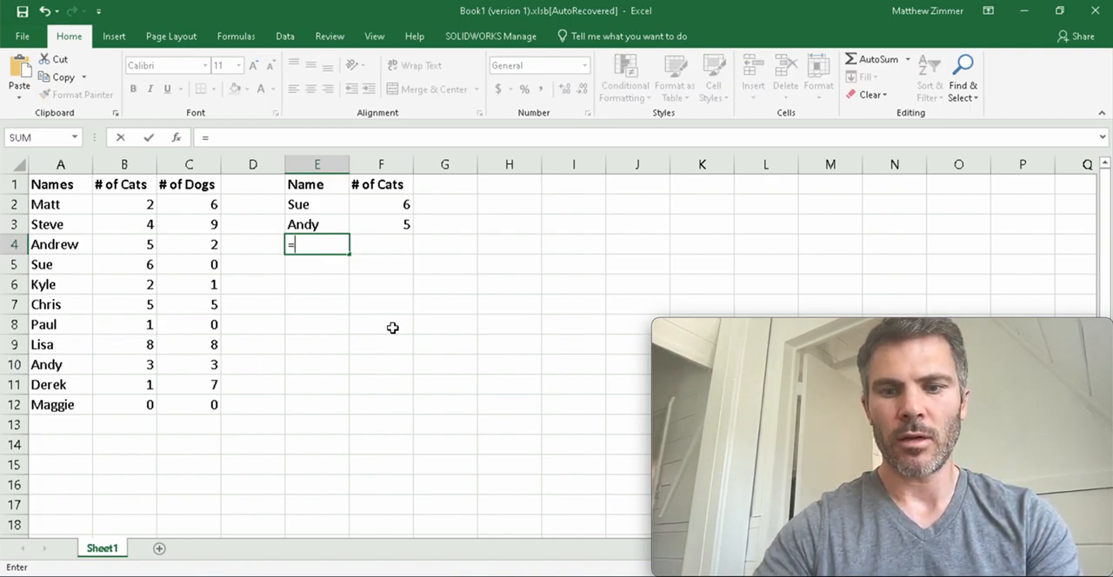
pyautogui.write('l')
pyautogui.press('BackSpace')
pyautogui.press('BackSpace')
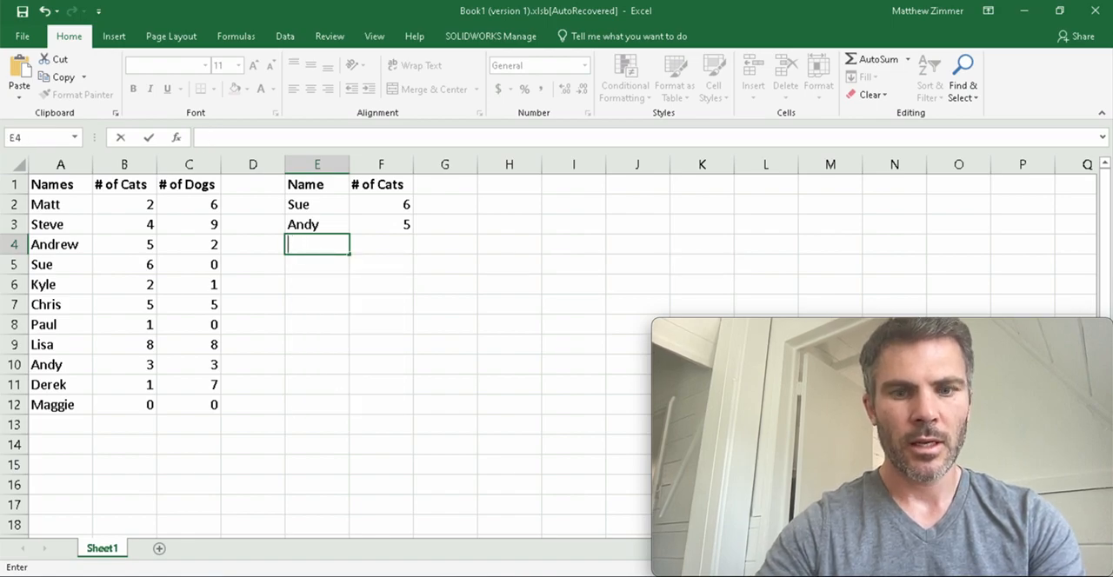
pyautogui.write('Lisa')
pyautogui.press('Return')
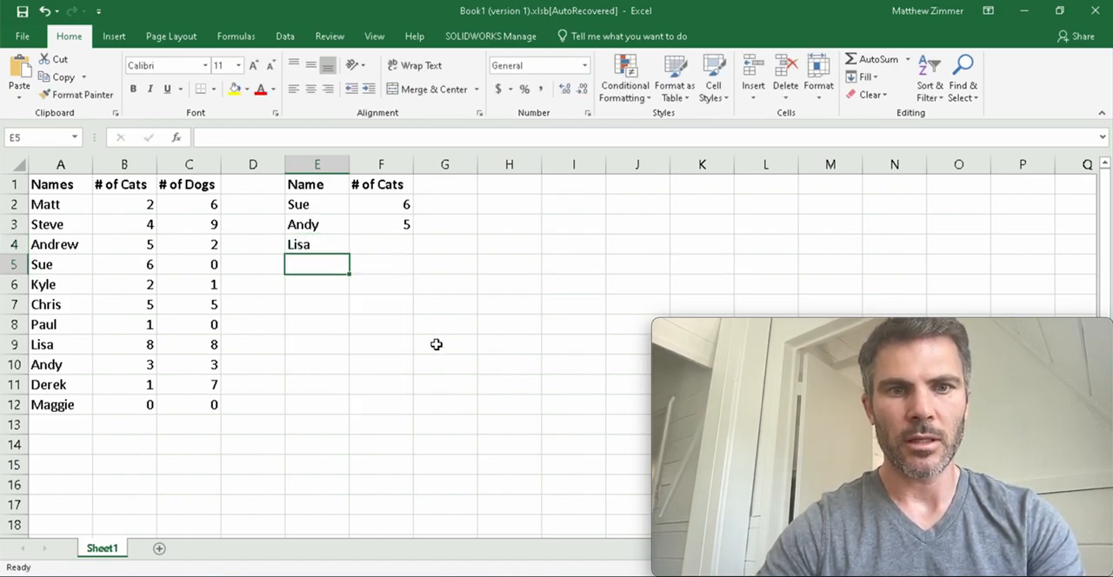
# Enter a VLOOKUP in F4 with lookup value E4, table array A:C, column index 2 and exact match FALSE.
pyautogui.click(382, 250)
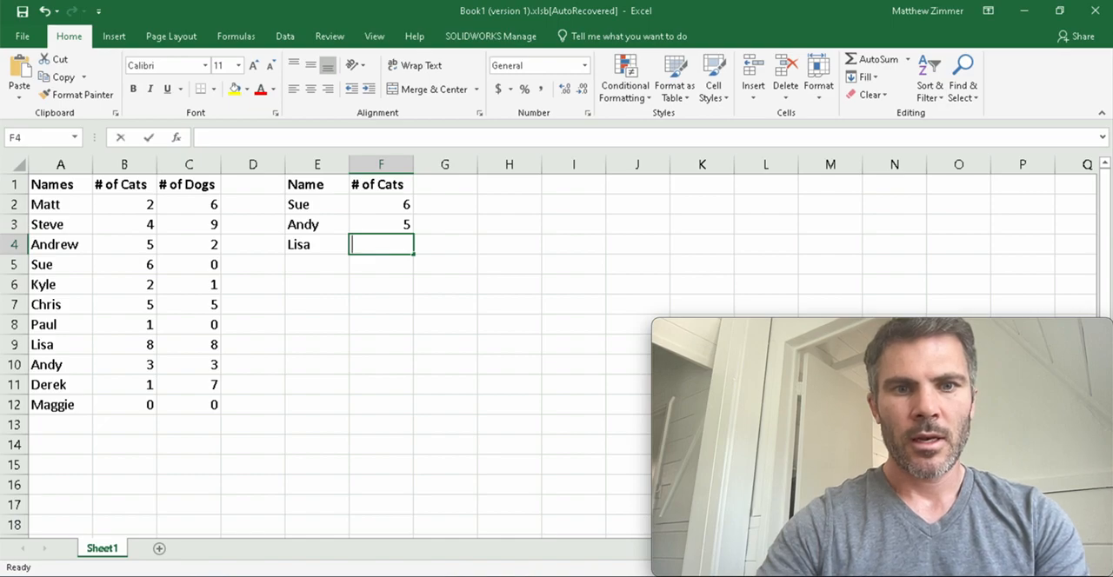
pyautogui.write('=vlo')
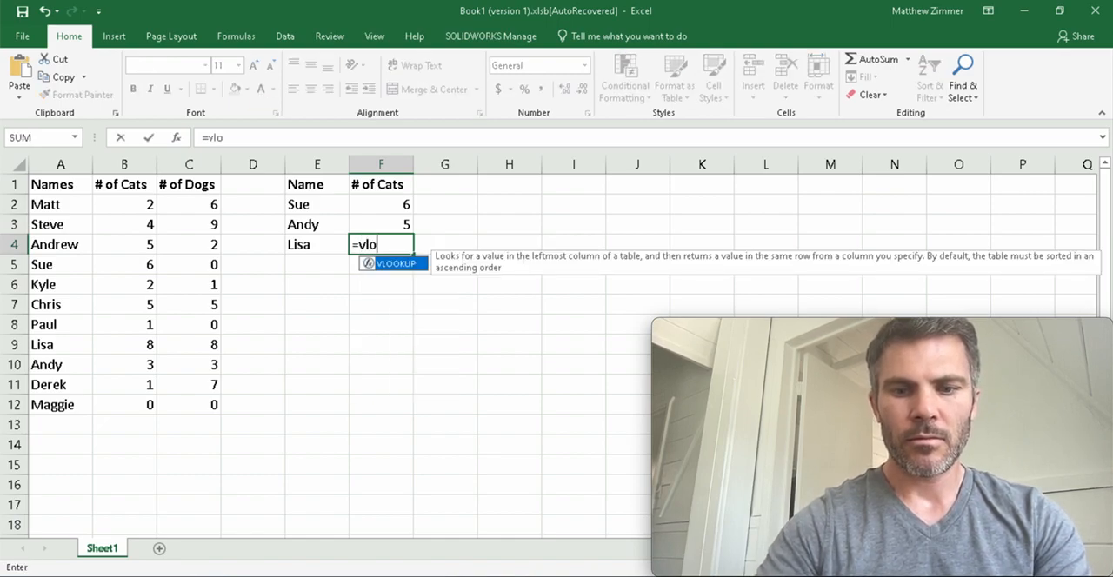
pyautogui.write('okup(')
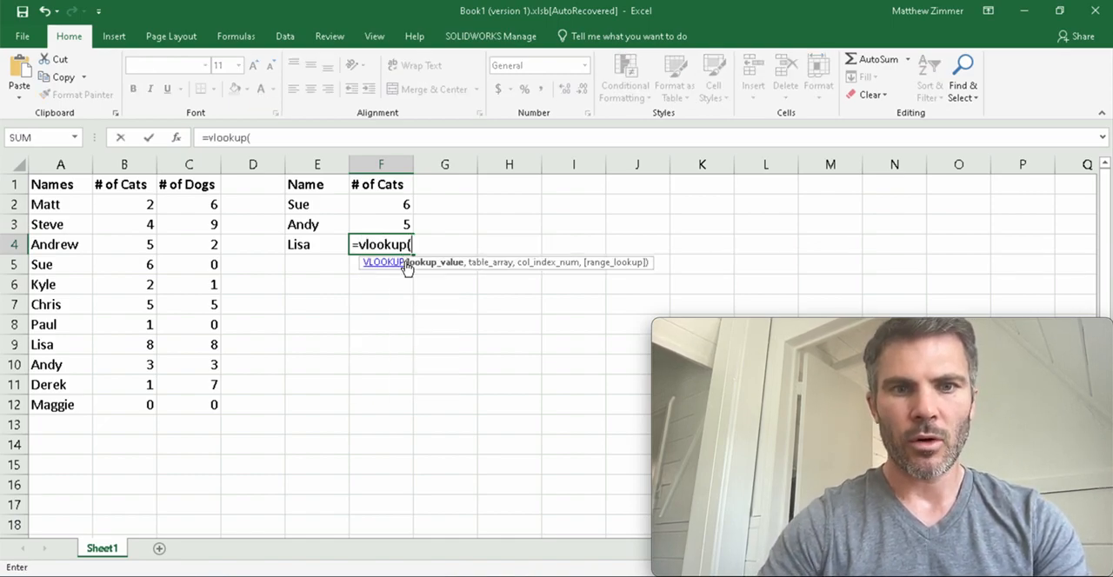
pyautogui.click(315, 249)
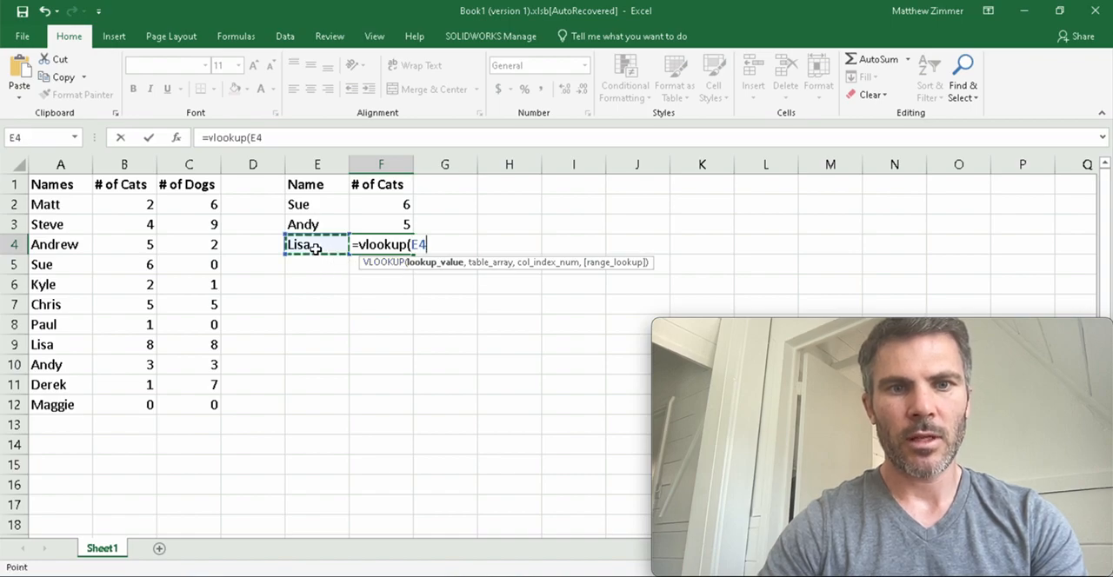
pyautogui.write(',')
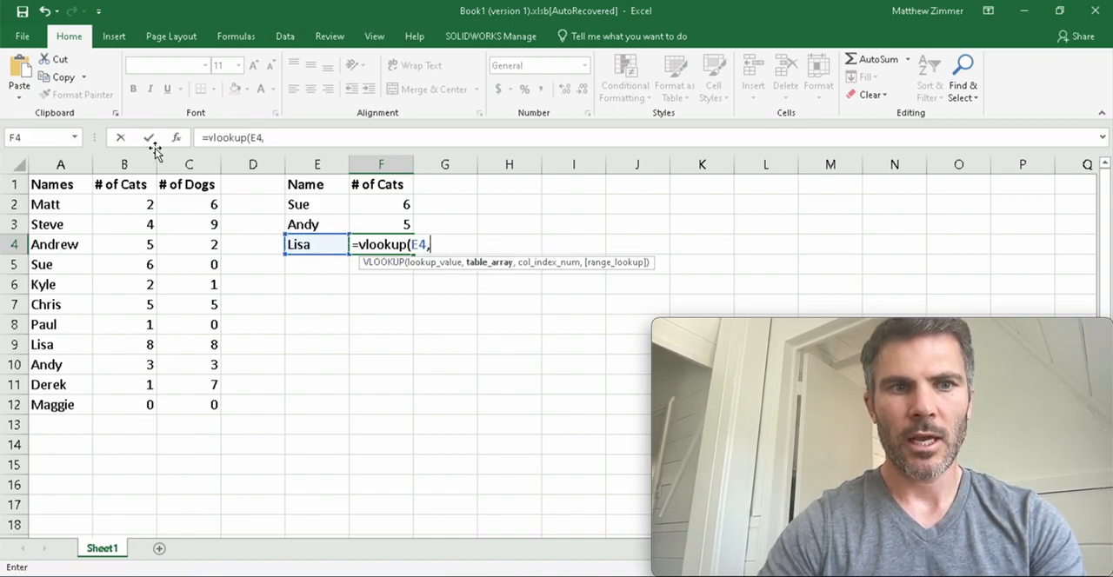
pyautogui.moveTo(58, 163); pyautogui.dragTo(217, 164)
pyautogui.write(',')
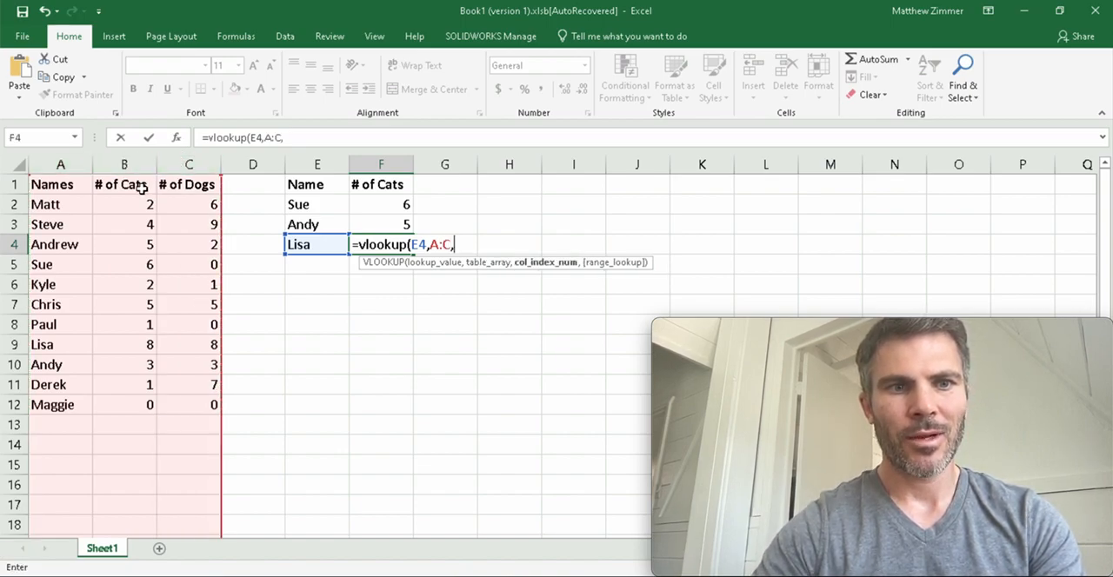
pyautogui.write('2')
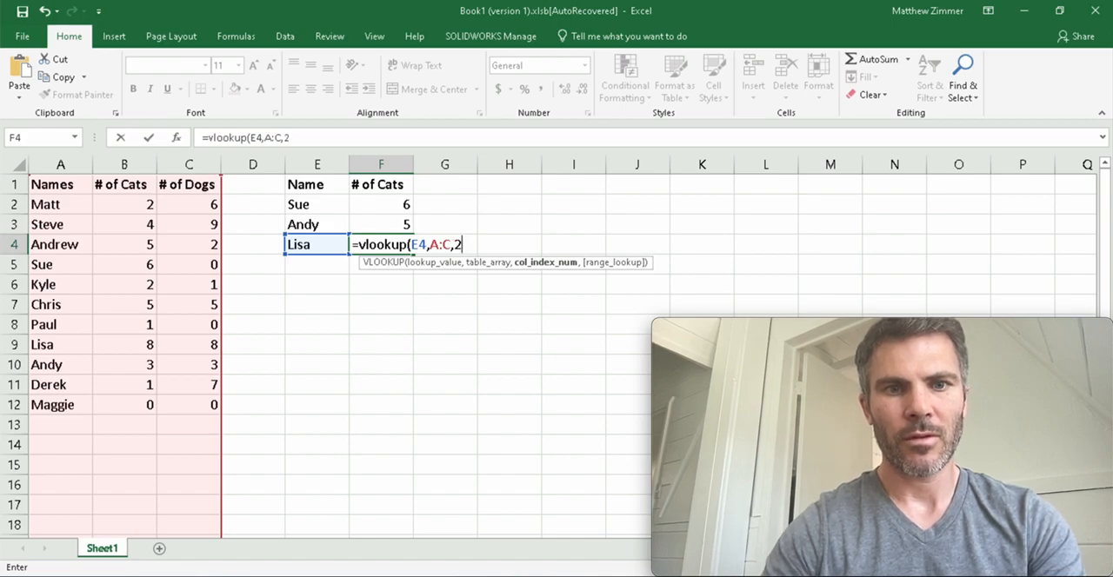
pyautogui.write(',')
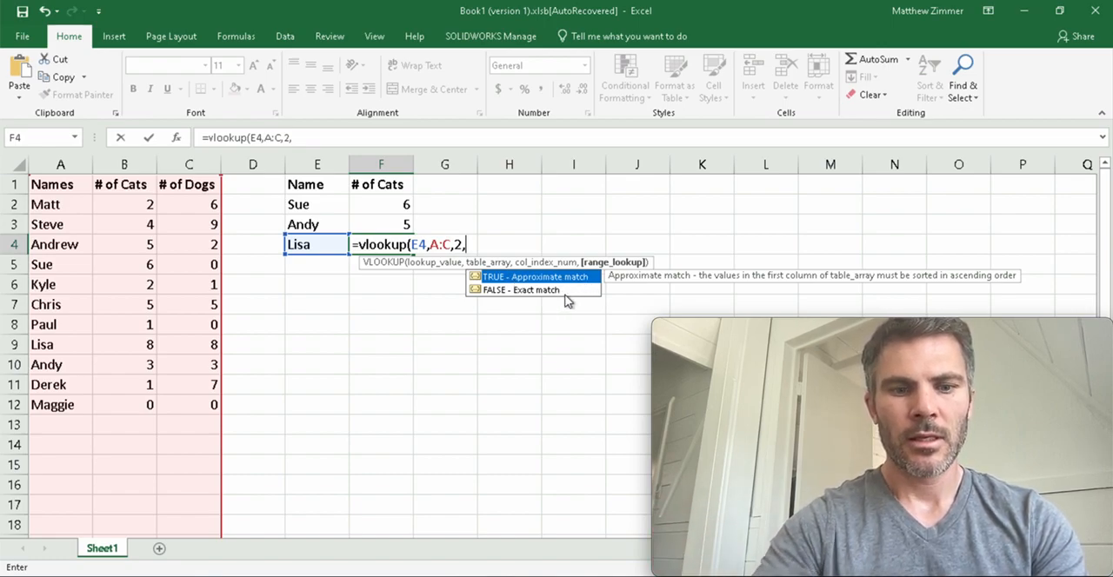
pyautogui.write('FALSE')
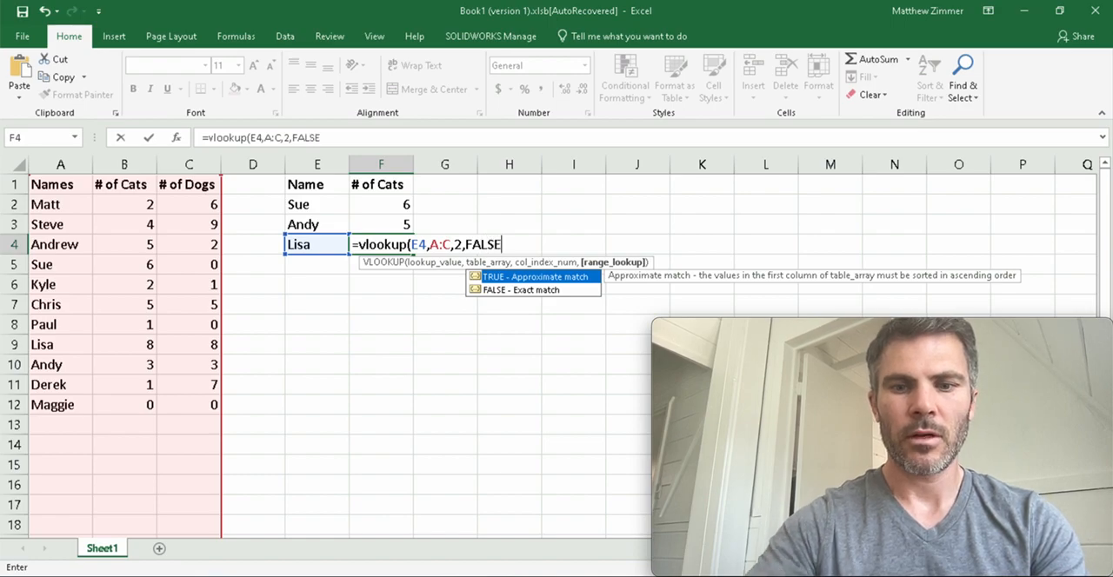
pyautogui.write(')')
pyautogui.press('Return')
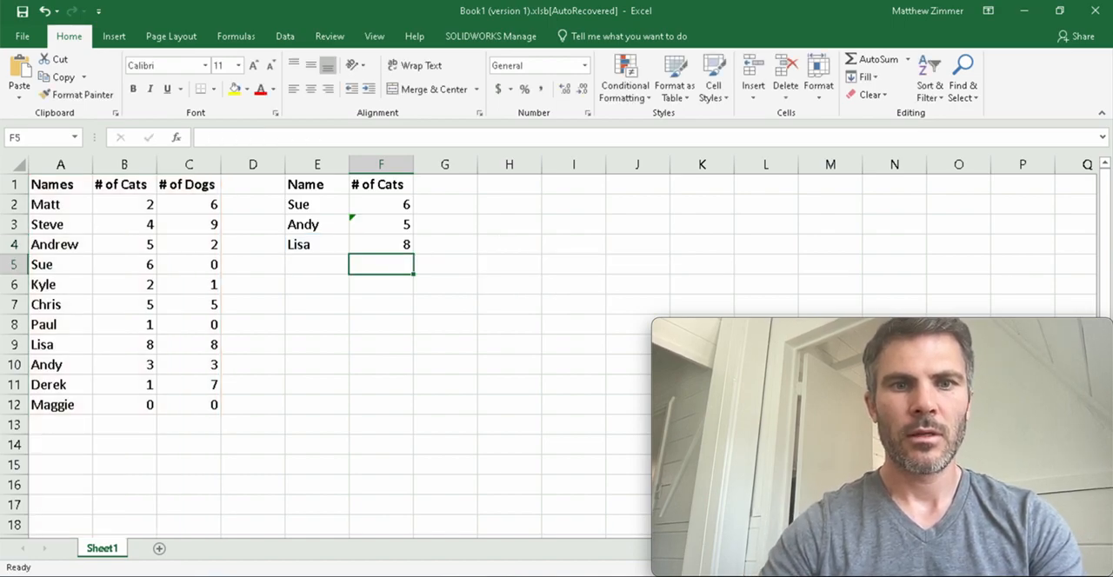
pyautogui.click(387, 245)
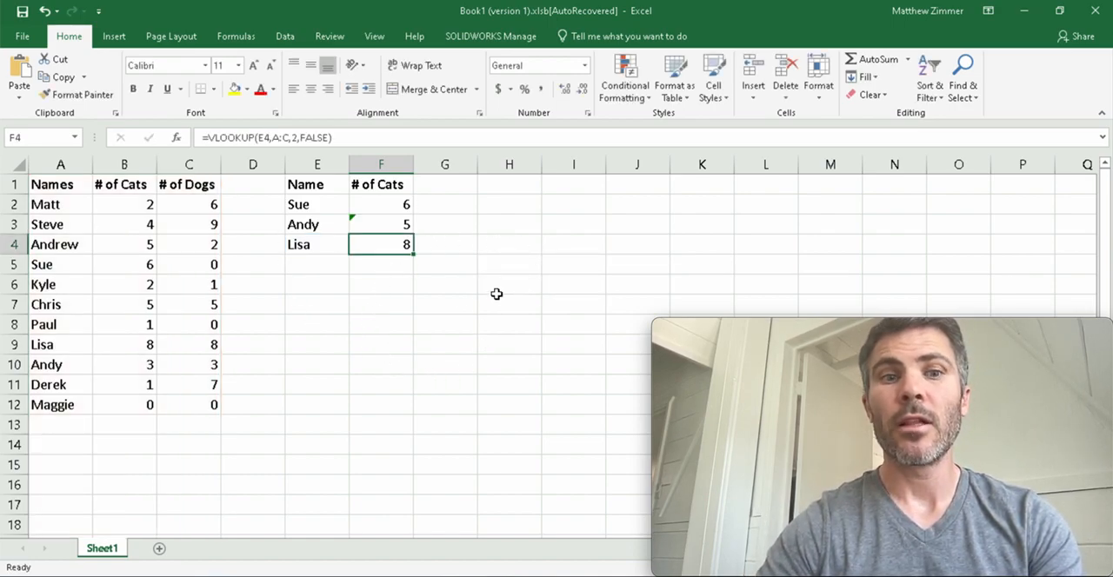
# Examine the vertical layout of the source table, checking the names in A2:A12 and reading rows 2 to 5 across.
pyautogui.moveTo(69, 208); pyautogui.dragTo(70, 412)
pyautogui.click(83, 209)
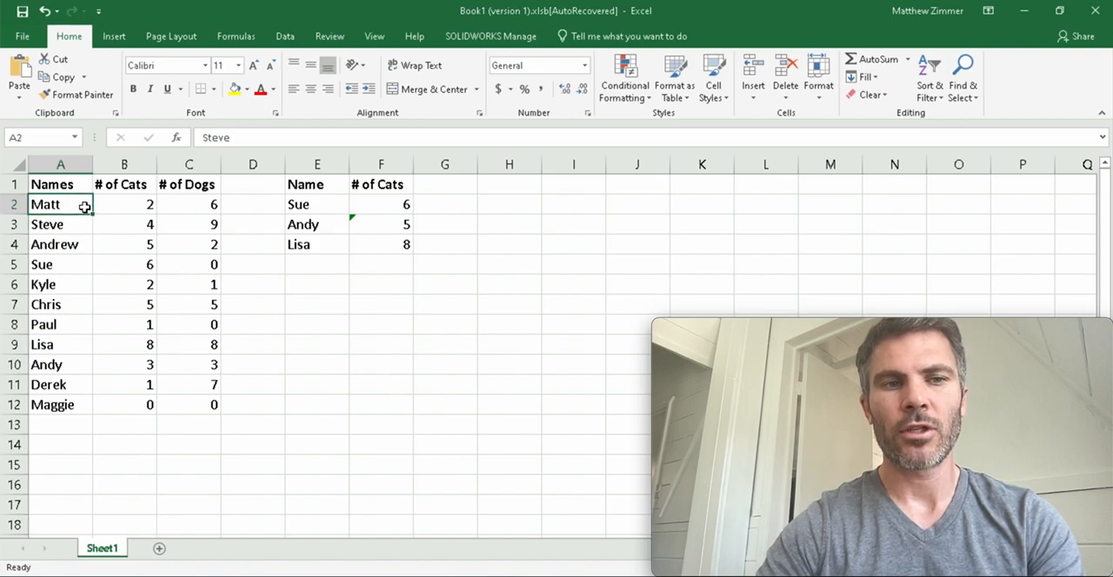
pyautogui.moveTo(70, 207); pyautogui.dragTo(209, 209)
pyautogui.moveTo(63, 226); pyautogui.dragTo(195, 227)
pyautogui.moveTo(82, 246); pyautogui.dragTo(199, 248)
pyautogui.moveTo(67, 264); pyautogui.dragTo(214, 267)
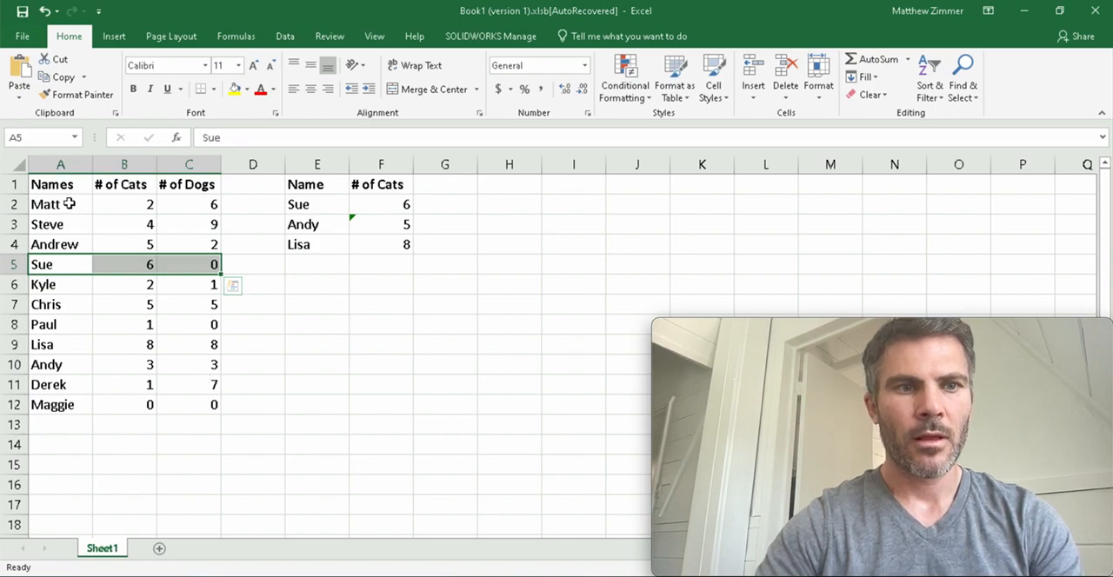
# Copy the source table A1:C12 and paste it transposed starting at A15.
pyautogui.moveTo(59, 190); pyautogui.dragTo(213, 403)
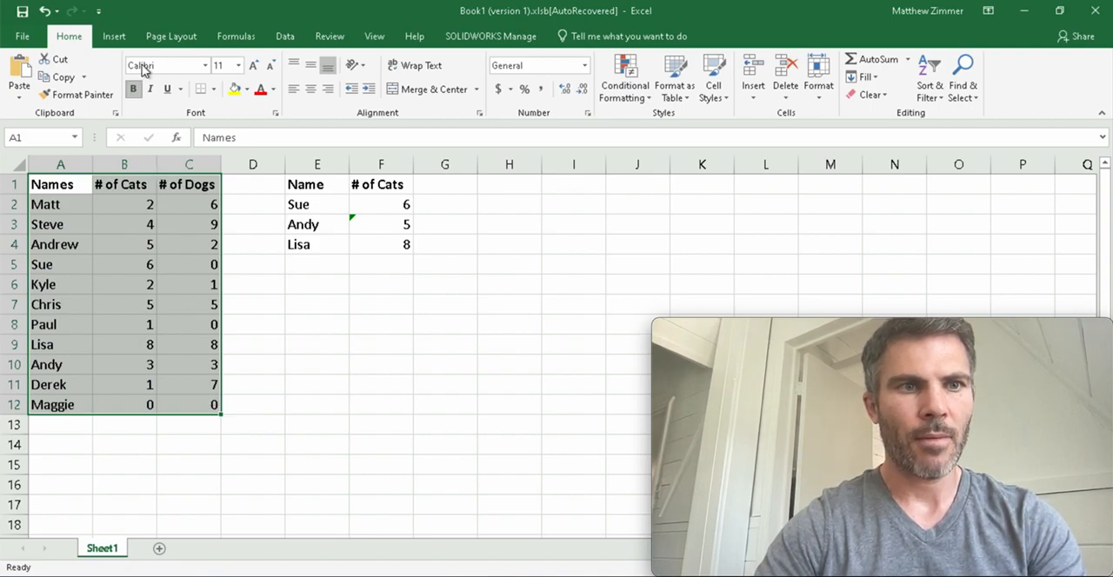
pyautogui.rightClick(98, 231)
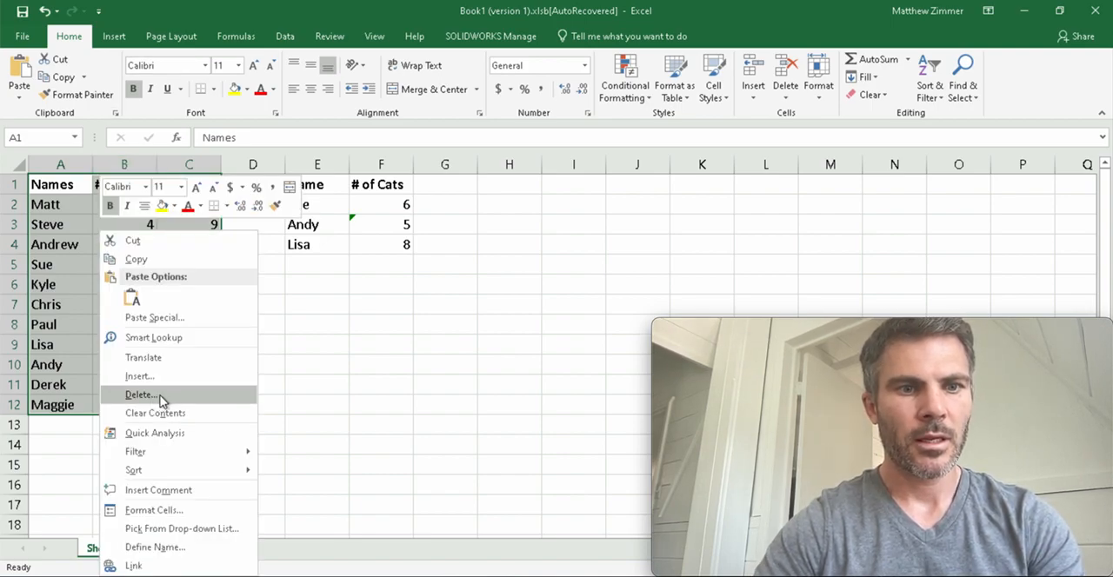
pyautogui.click(183, 263)
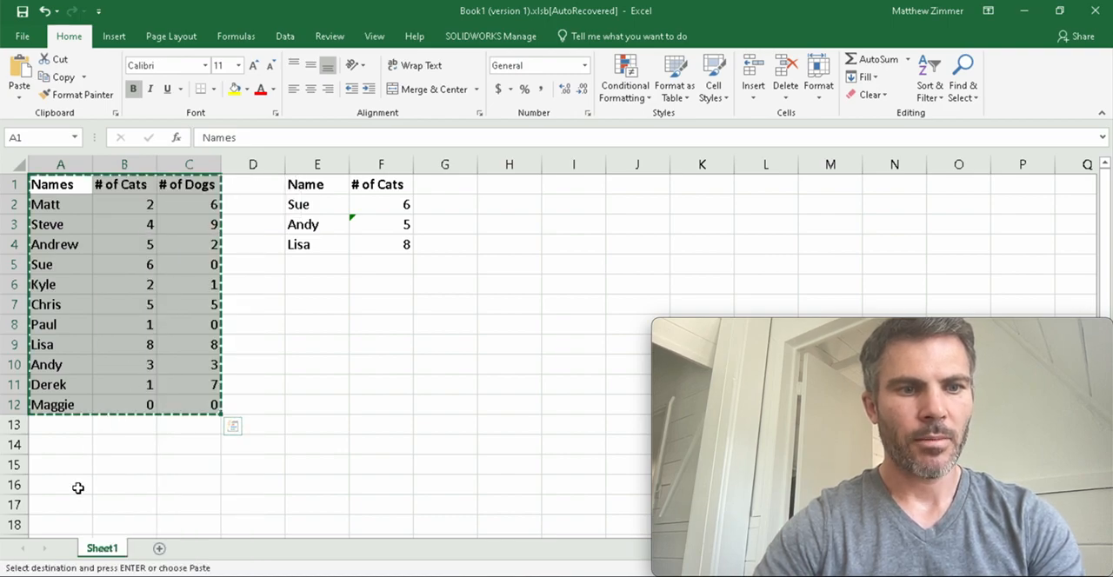
pyautogui.scroll(-4, 78, 488)
pyautogui.click(68, 226)
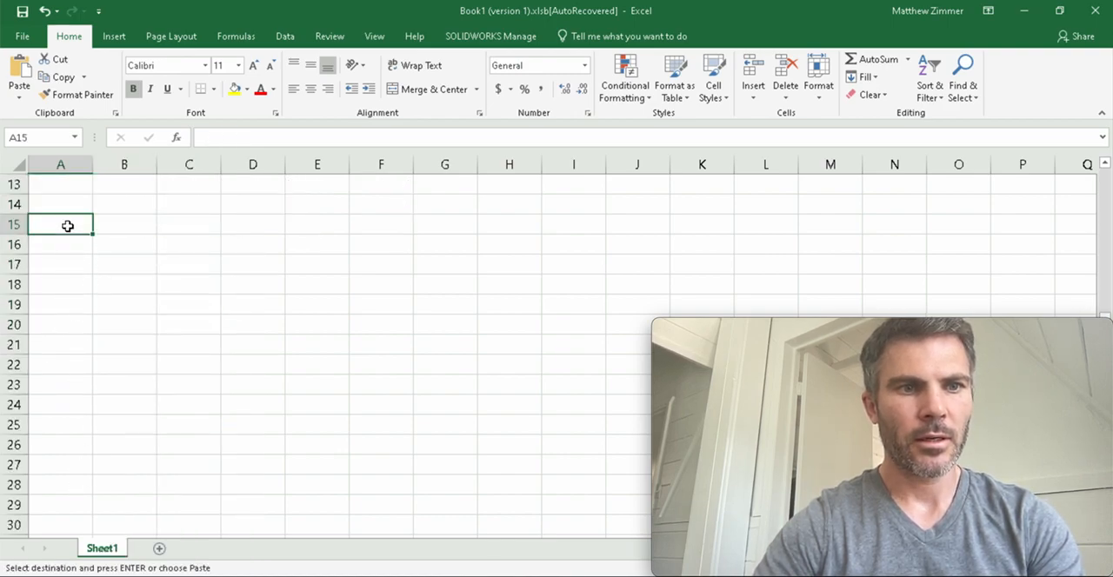
pyautogui.rightClick(70, 231)
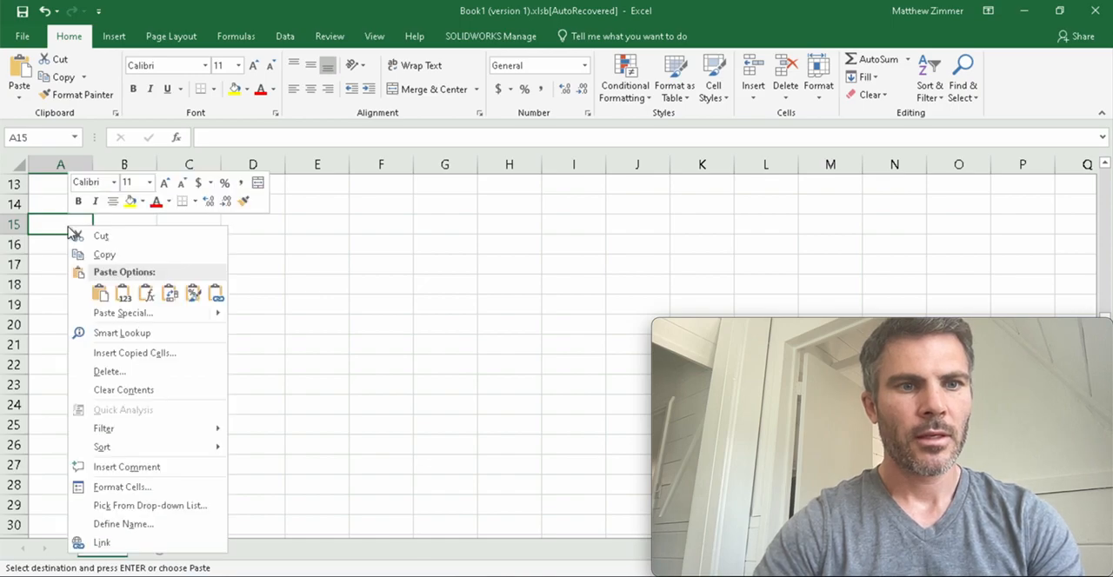
pyautogui.click(139, 313)
pyautogui.click(172, 388)
pyautogui.click(213, 415)
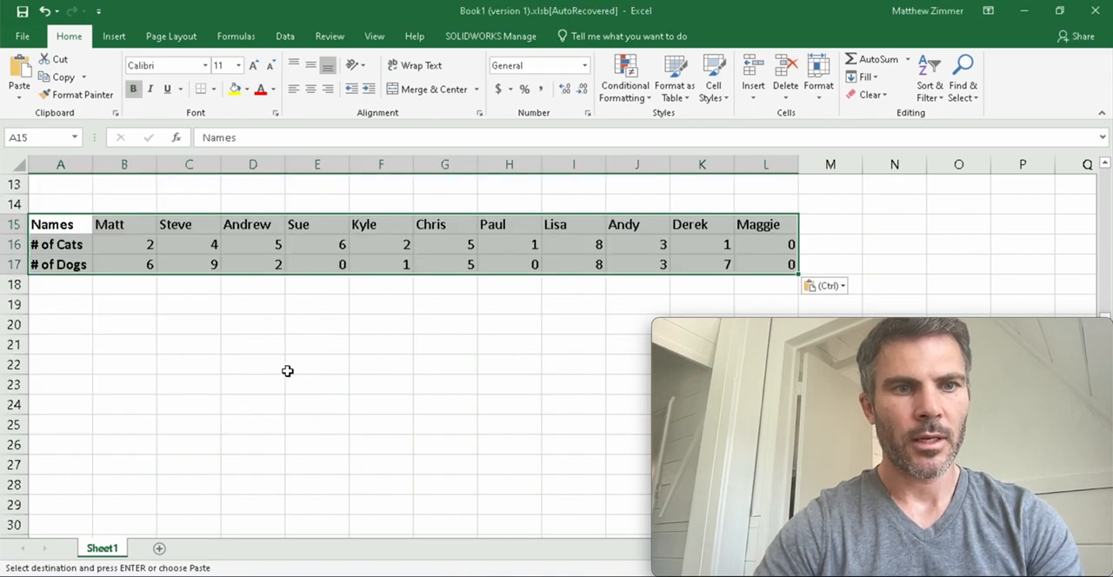
# Clear the copy selection and examine how the names run down column A of the original table.
pyautogui.click(316, 350)
pyautogui.press('Up')
pyautogui.press('Up')
pyautogui.press('Up')
pyautogui.press('Up')
pyautogui.press('Up')
pyautogui.press('Up')
pyautogui.press('Up')
pyautogui.press('Up')
pyautogui.press('Up')
pyautogui.press('Up')
pyautogui.press('Up')
pyautogui.press('Up')
pyautogui.press('Up')
pyautogui.press('Up')
pyautogui.press('Up')
pyautogui.press('Up')
pyautogui.press('Up')
pyautogui.press('Up')
pyautogui.press('Up')
pyautogui.press('Up')
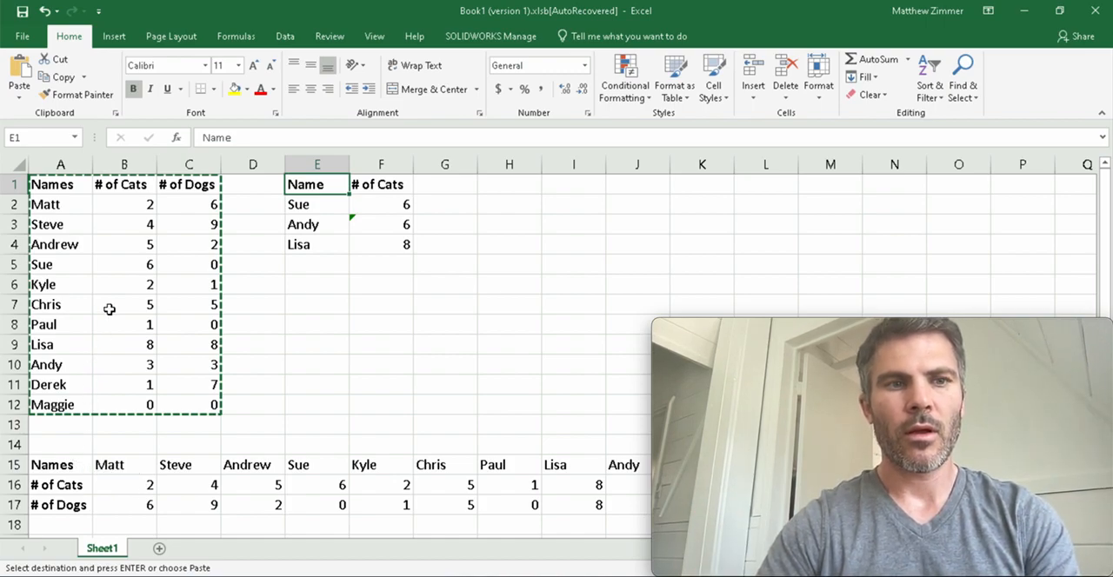
pyautogui.click(59, 182)
pyautogui.press('Escape')
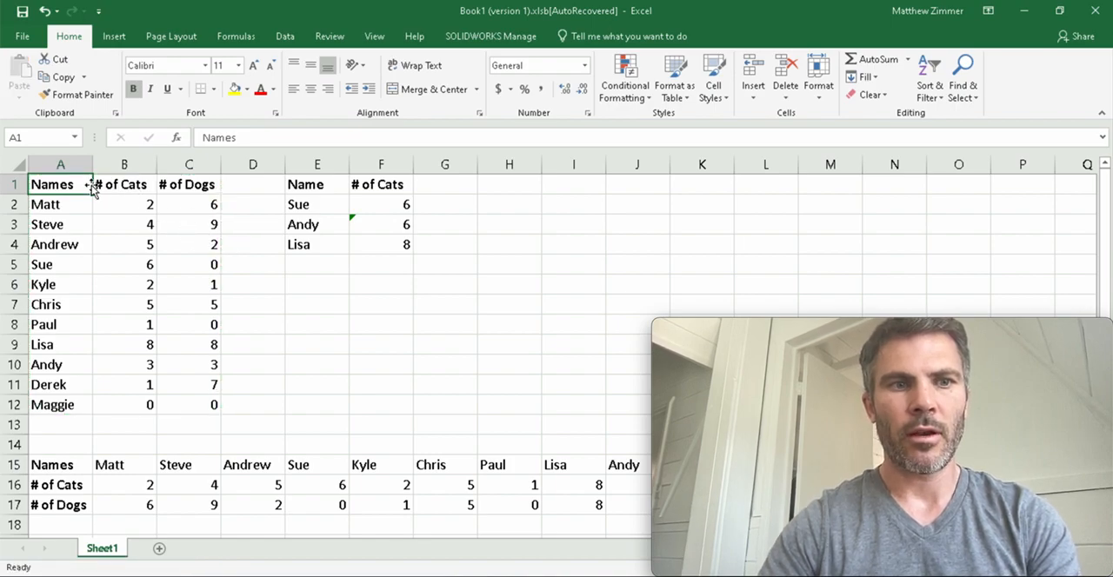
pyautogui.press('Down')
pyautogui.press('Down')
pyautogui.press('Down')
pyautogui.press('Down')
pyautogui.press('Down')
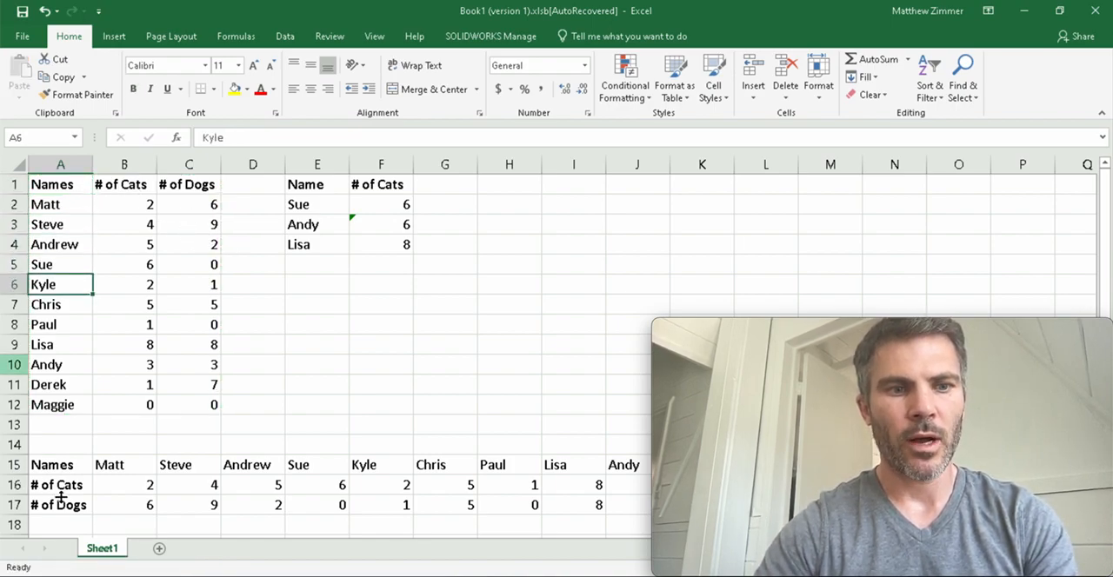
# Examine how the names run across row 15 of the transposed table.
pyautogui.click(73, 465)
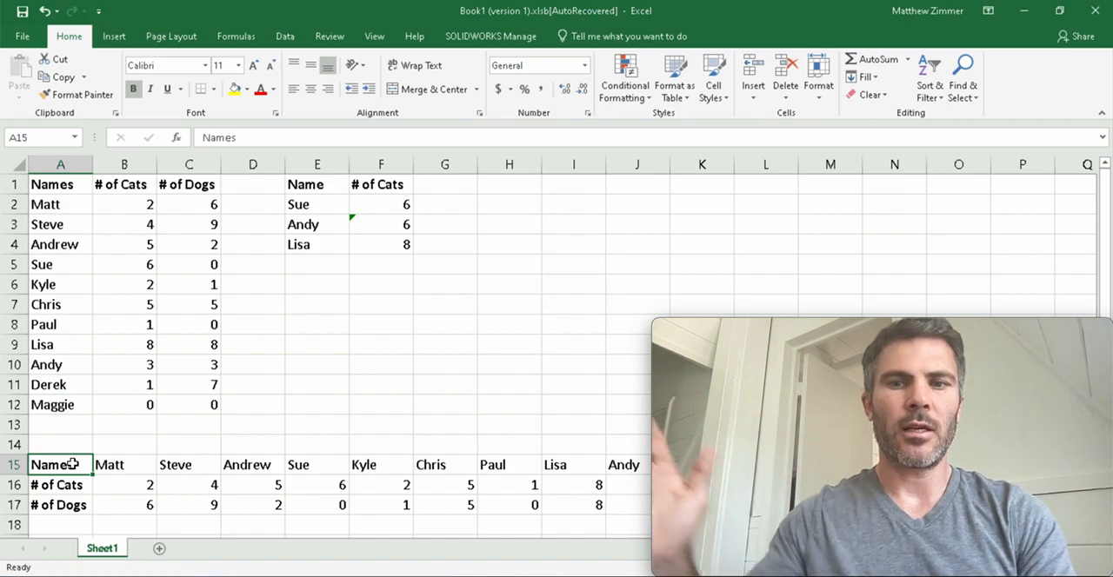
pyautogui.press('Right')
pyautogui.press('Right')
pyautogui.press('Left')
pyautogui.press('Right')
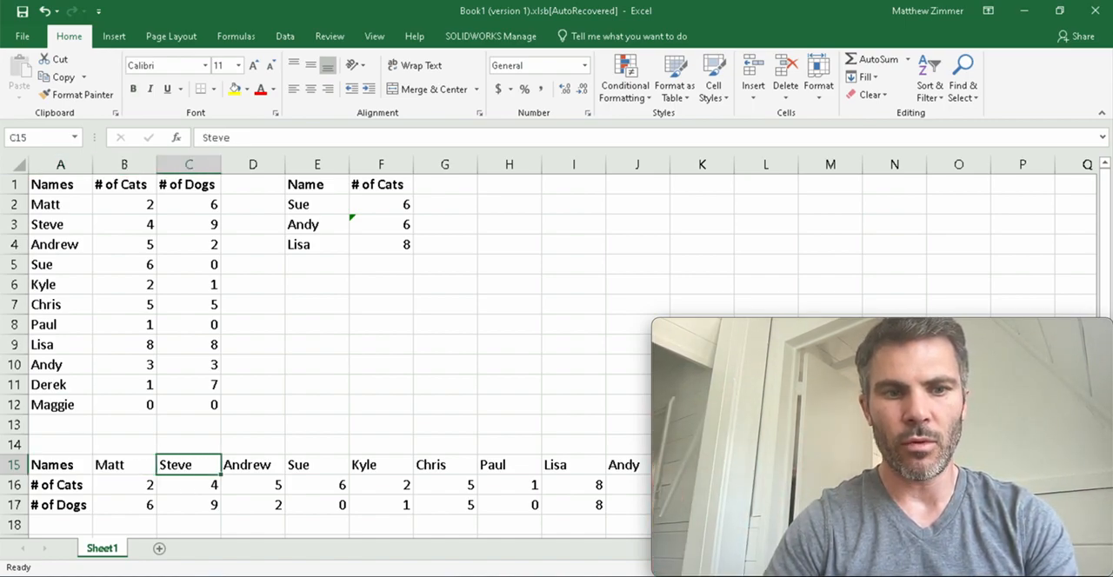
pyautogui.press('Left')
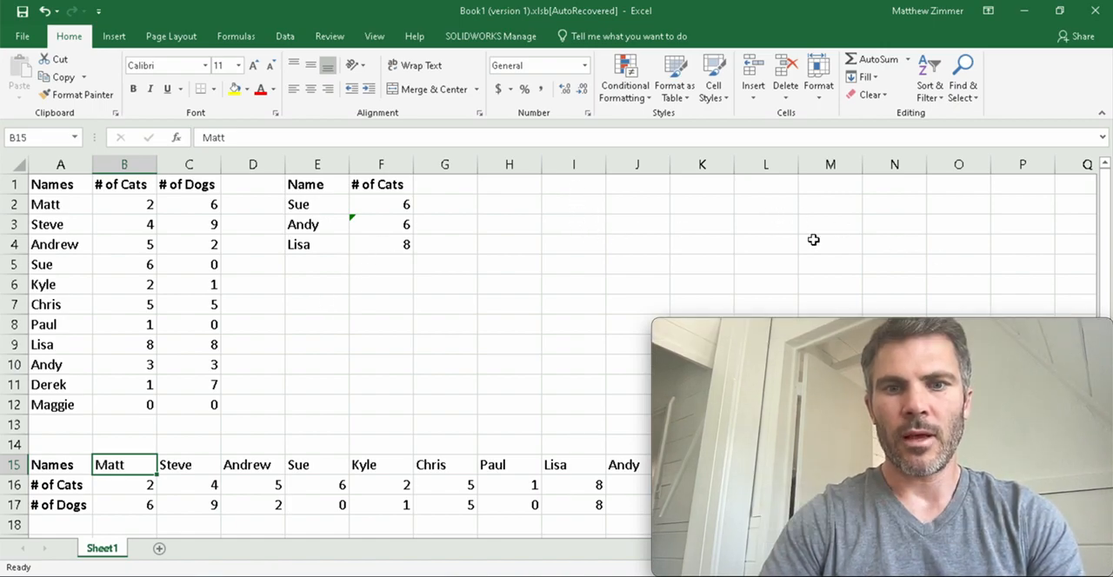
pyautogui.scroll(-3, 813, 240)
pyautogui.scroll(-2, 813, 240)
pyautogui.scroll(1, 813, 240)
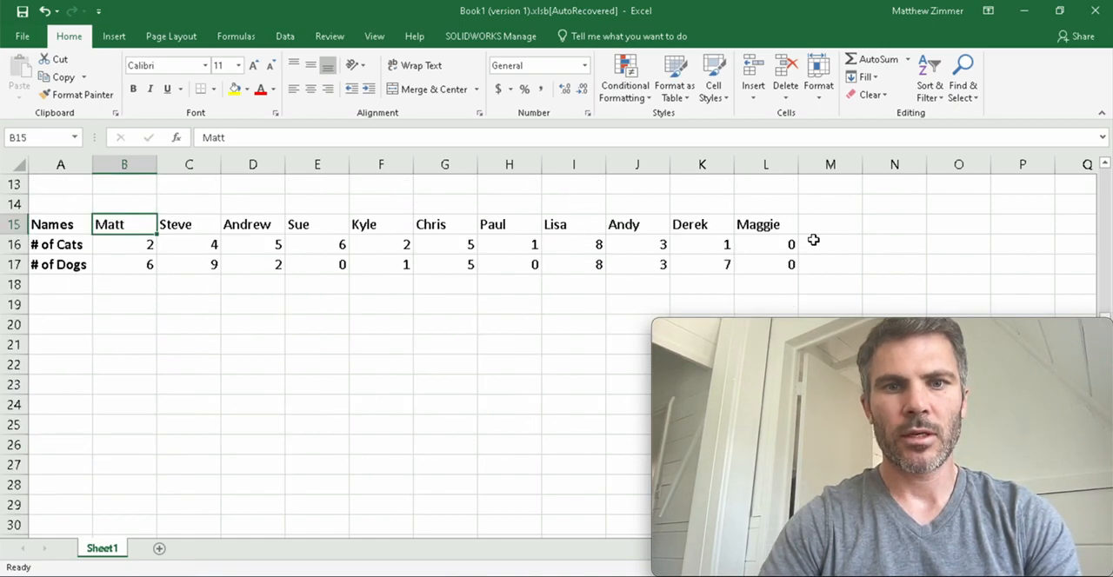
# Add the headers Name and # Dogs in A20:B20 and enter the first name from G15 as lookup name in A21.
pyautogui.click(78, 330)
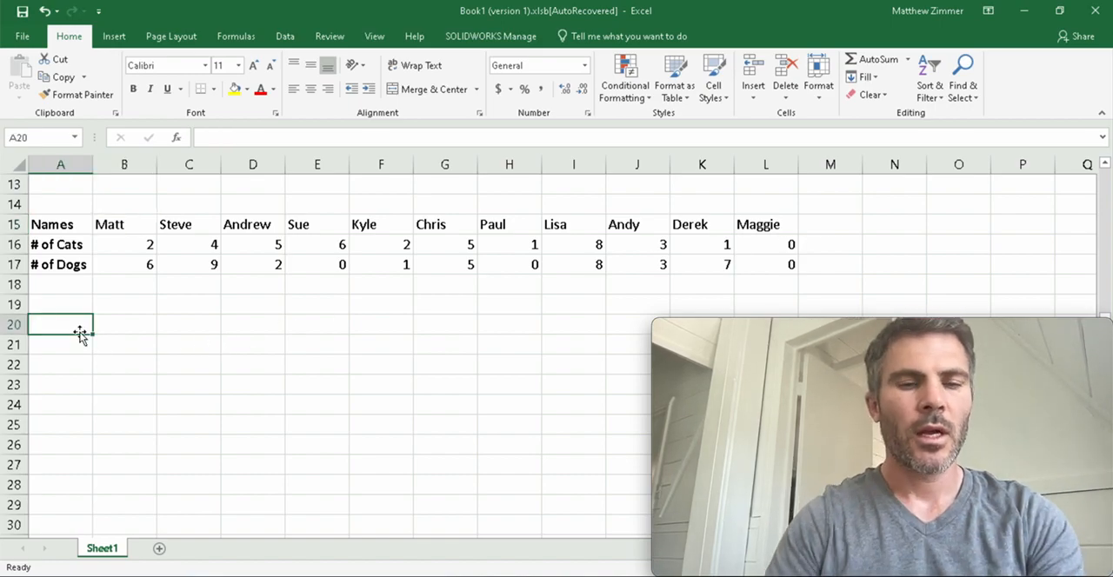
pyautogui.write('Name')
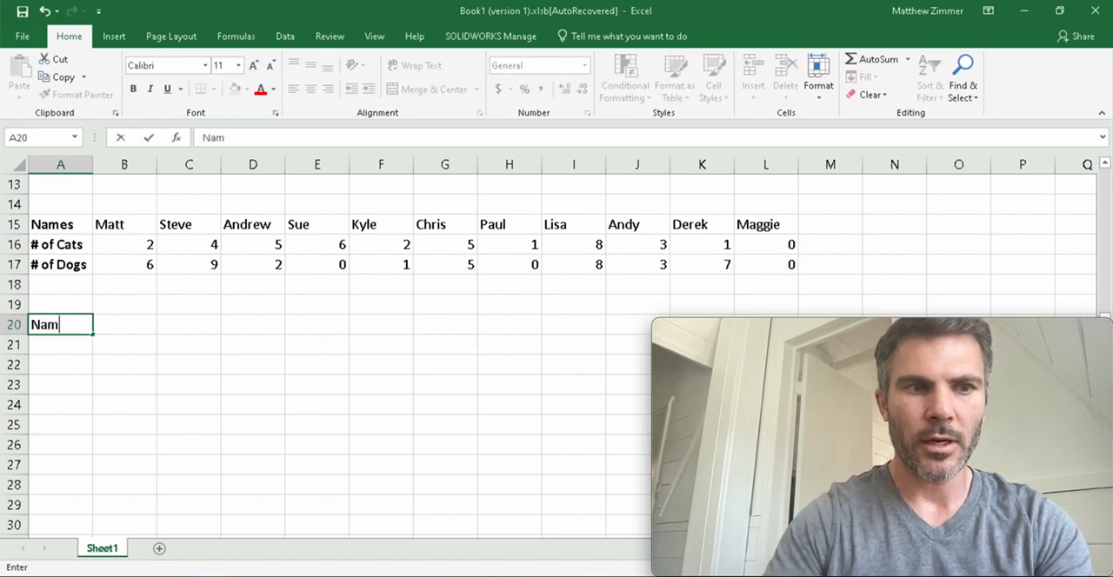
pyautogui.press('Tab')
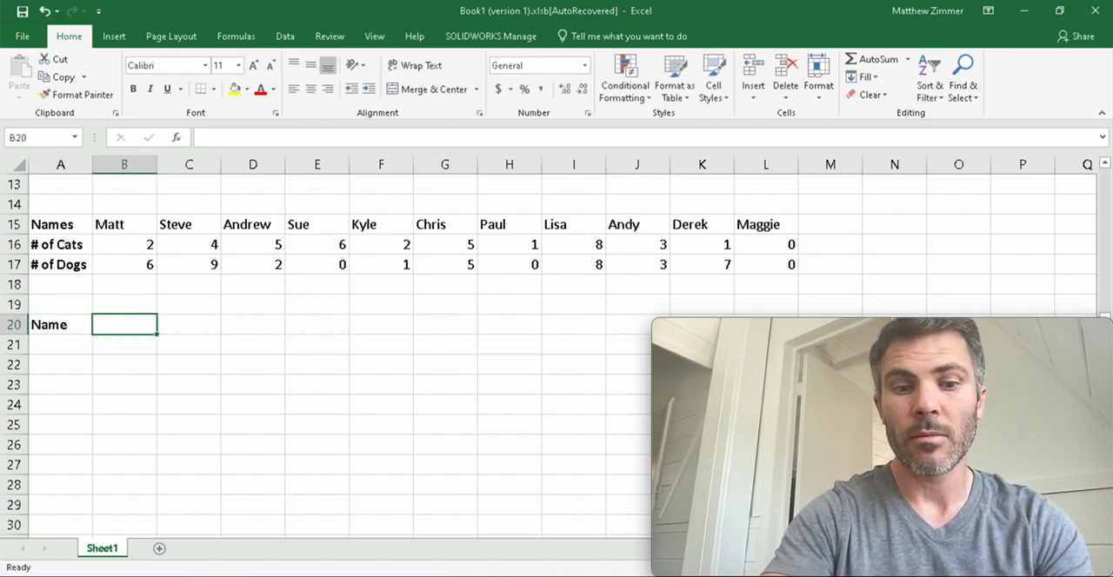
pyautogui.write('# Do')
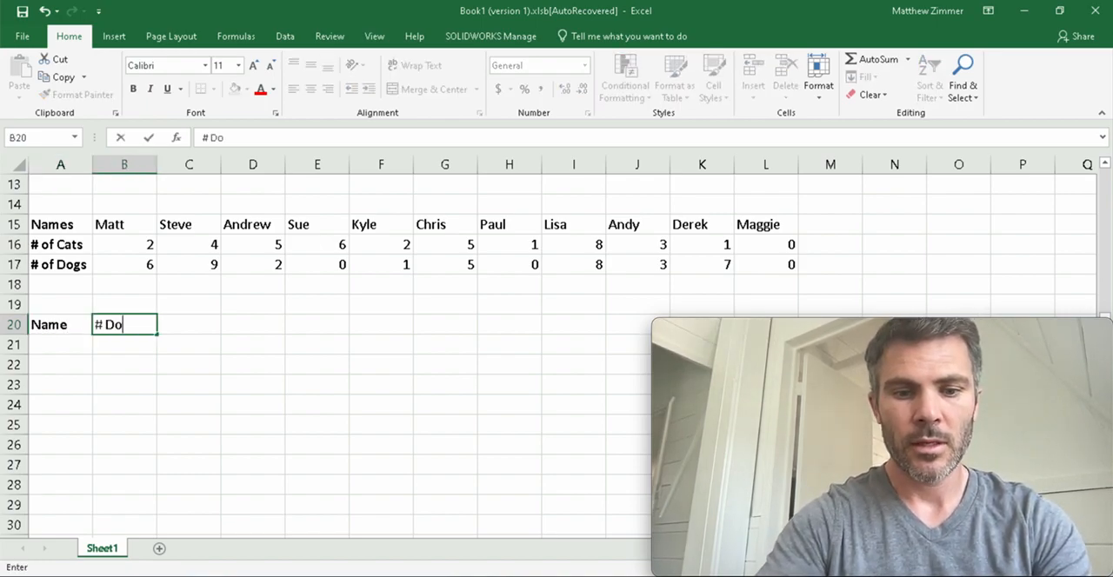
pyautogui.write('gs')
pyautogui.press('Return')
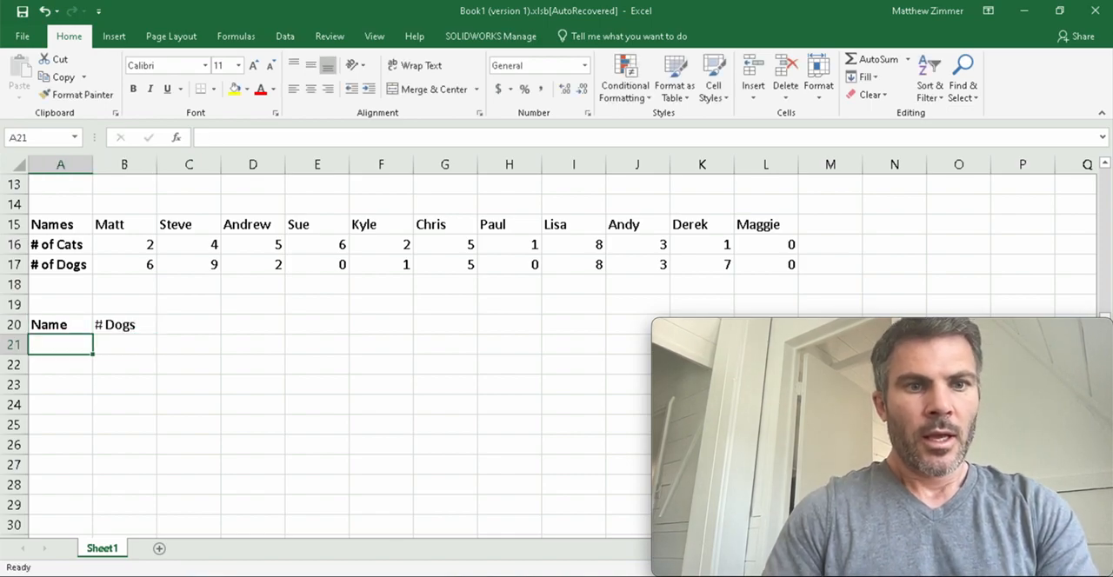
pyautogui.write('Chris')
pyautogui.press('Tab')
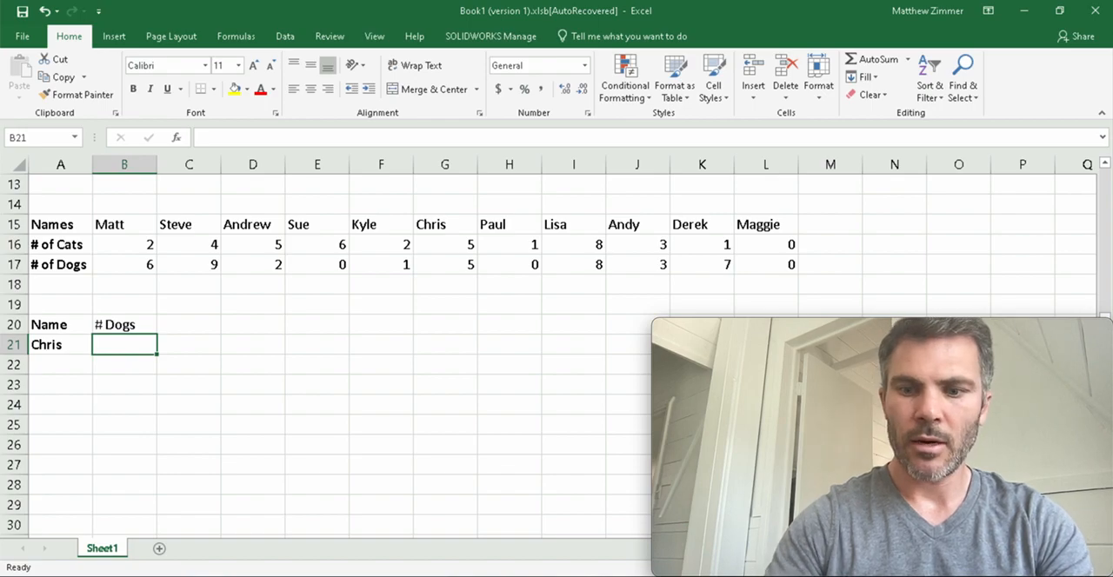
# Enter an HLOOKUP in B21 with lookup value A21, table array 15:17, row index 3 and exact match FALSE.
pyautogui.write('=hlook')
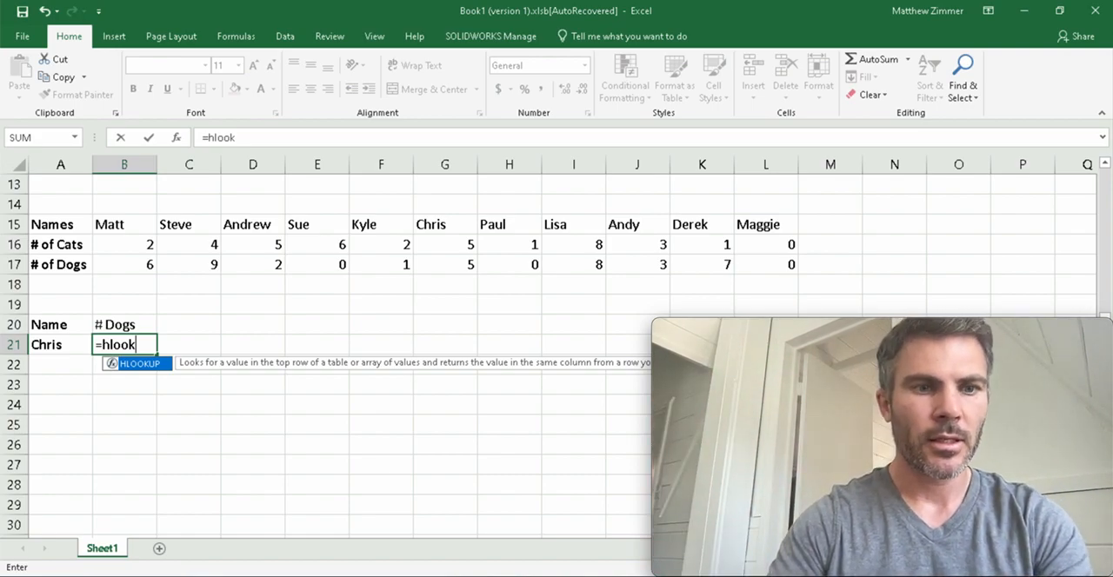
pyautogui.write('up(')
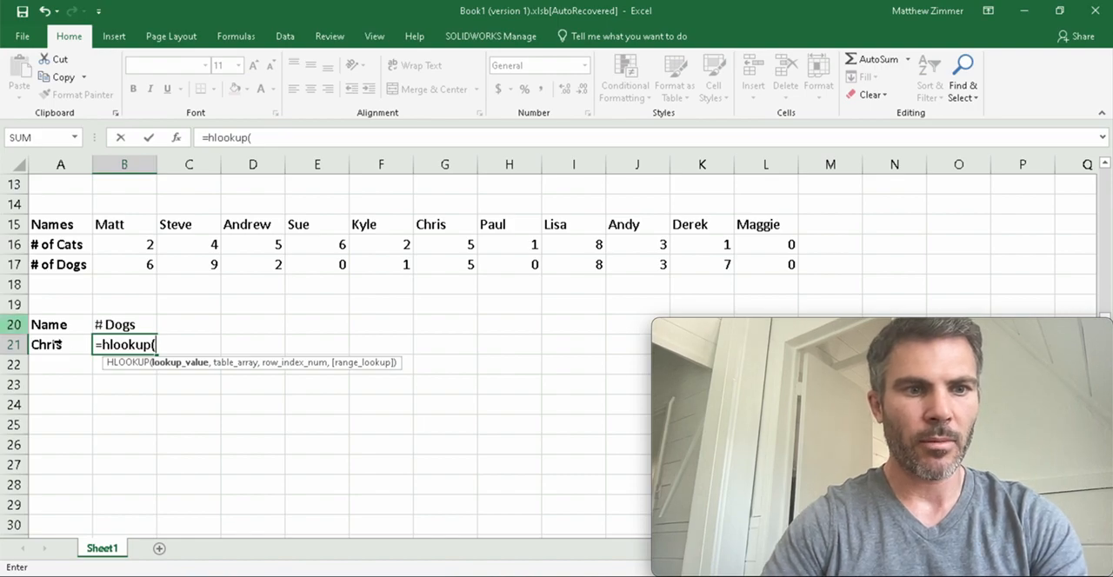
pyautogui.click(68, 339)
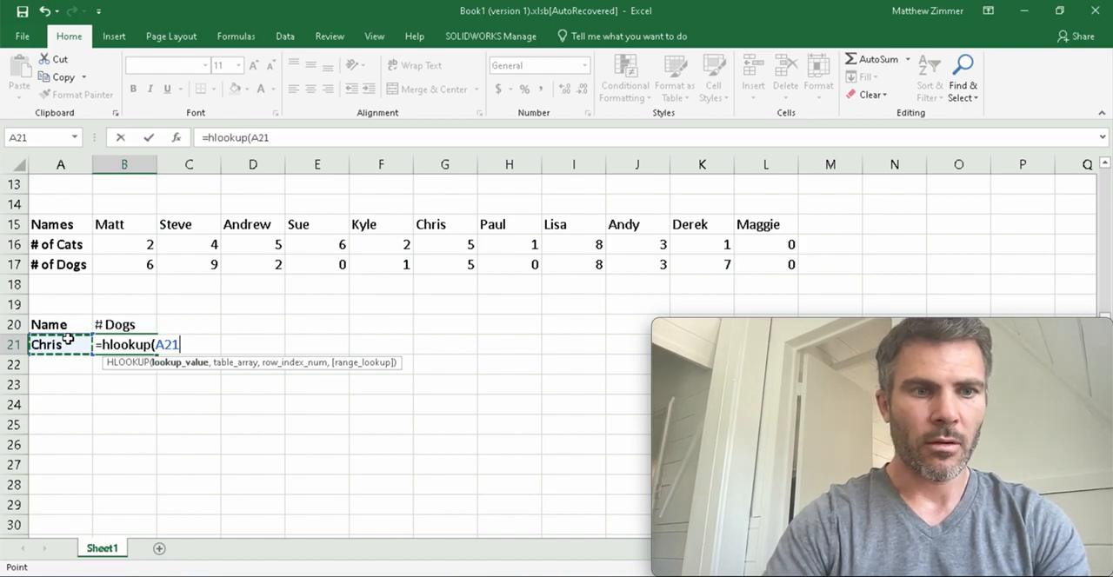
pyautogui.scroll(4, 70, 345)
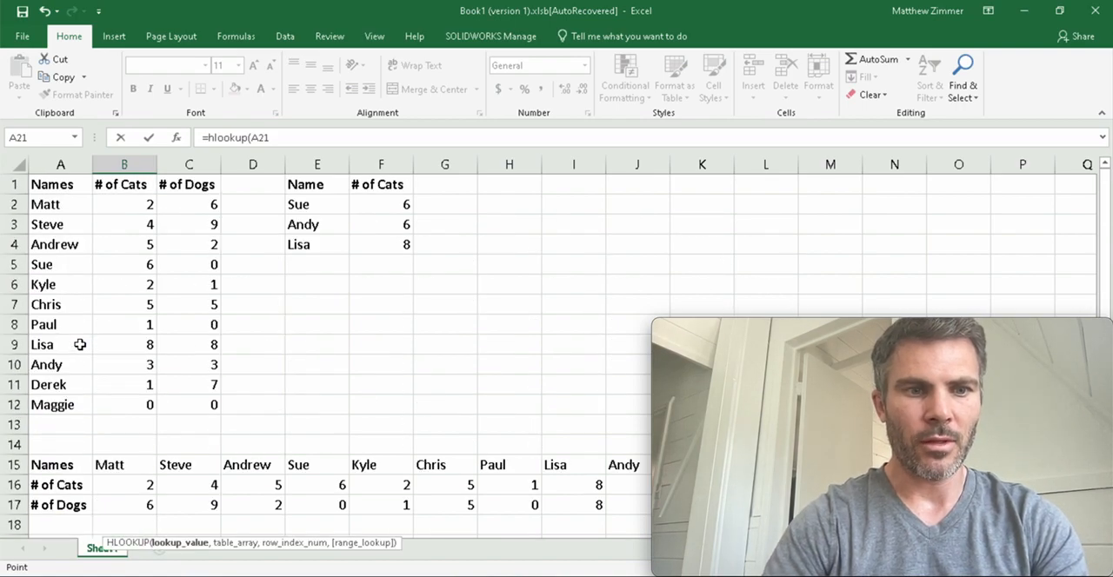
pyautogui.scroll(-4, 79, 345)
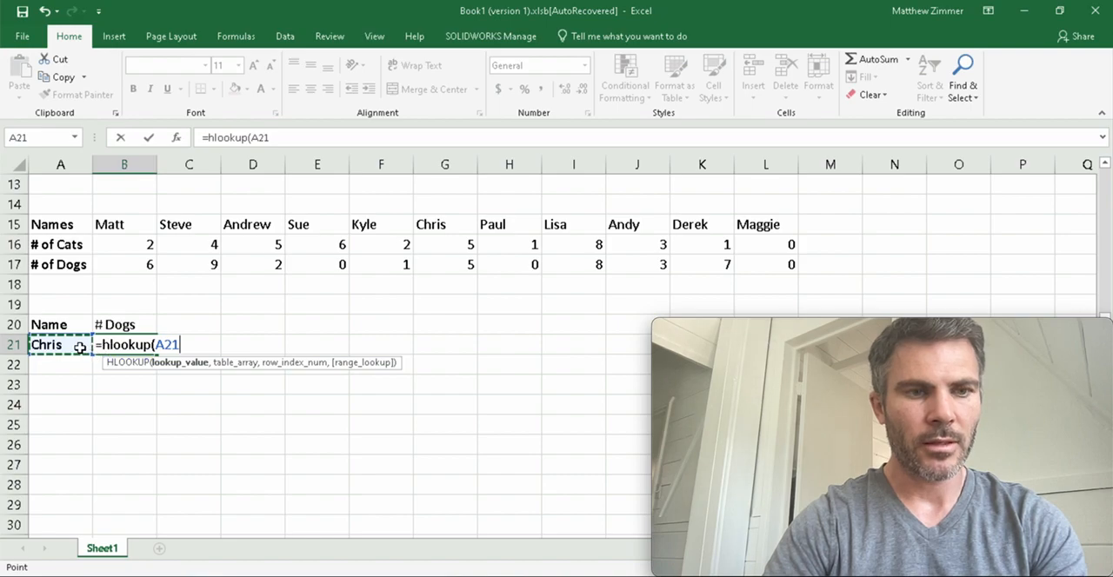
pyautogui.write(',')
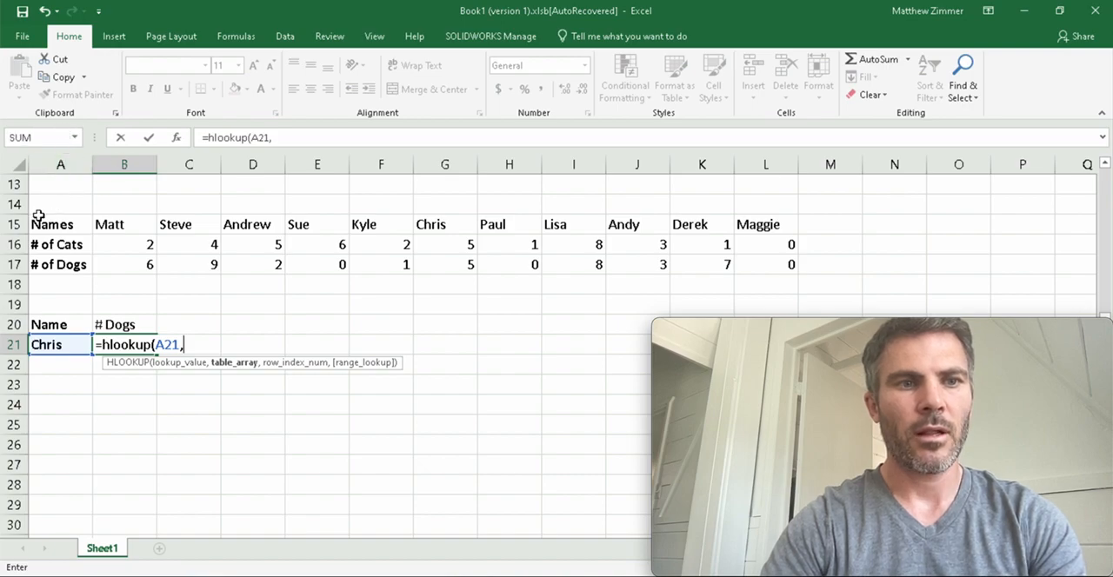
pyautogui.moveTo(15, 223); pyautogui.dragTo(14, 264)
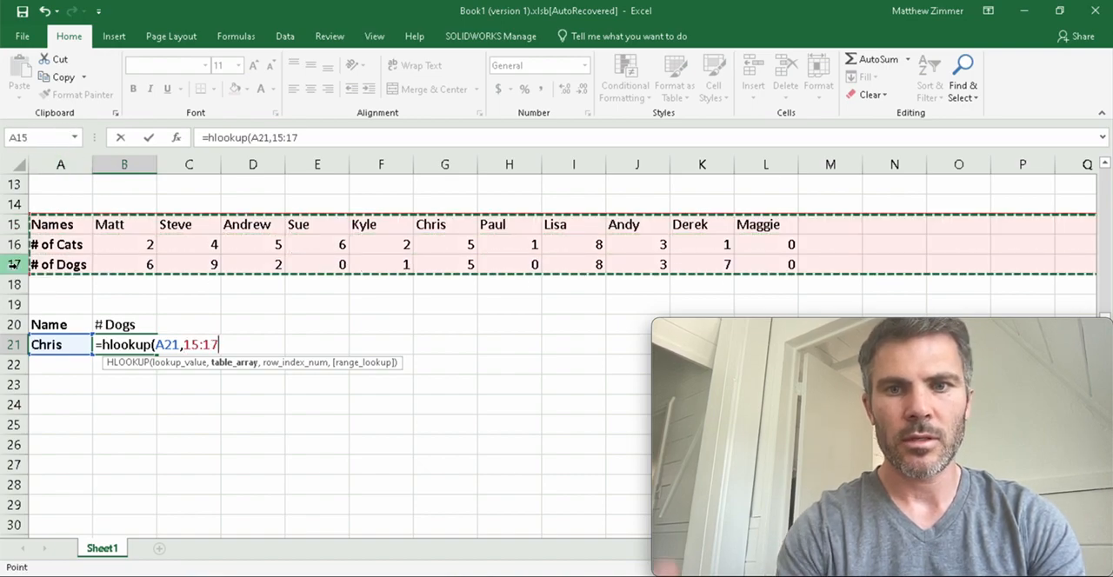
pyautogui.write(',')
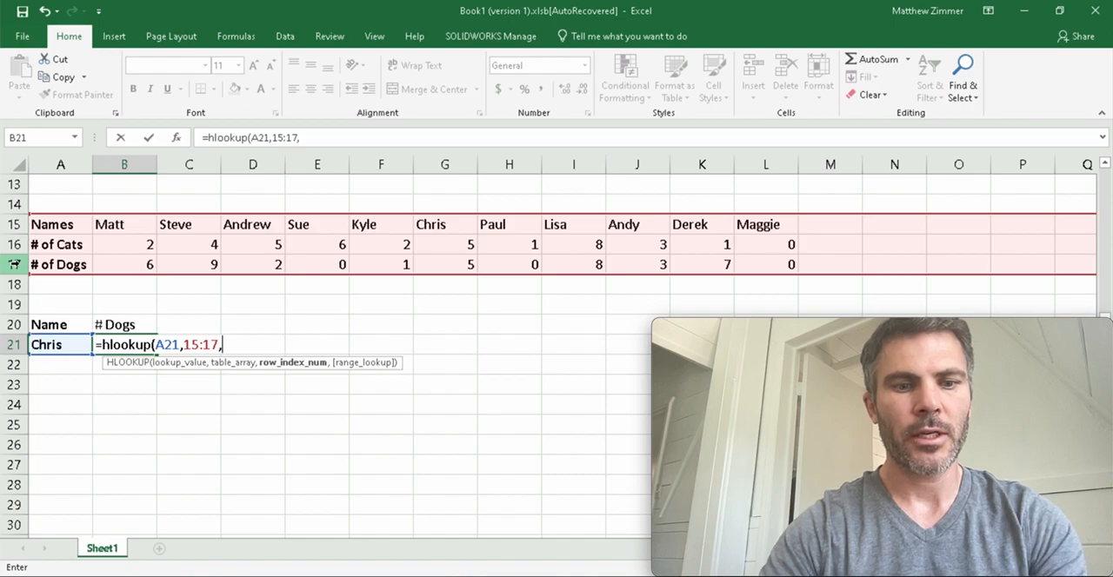
pyautogui.write('3,')
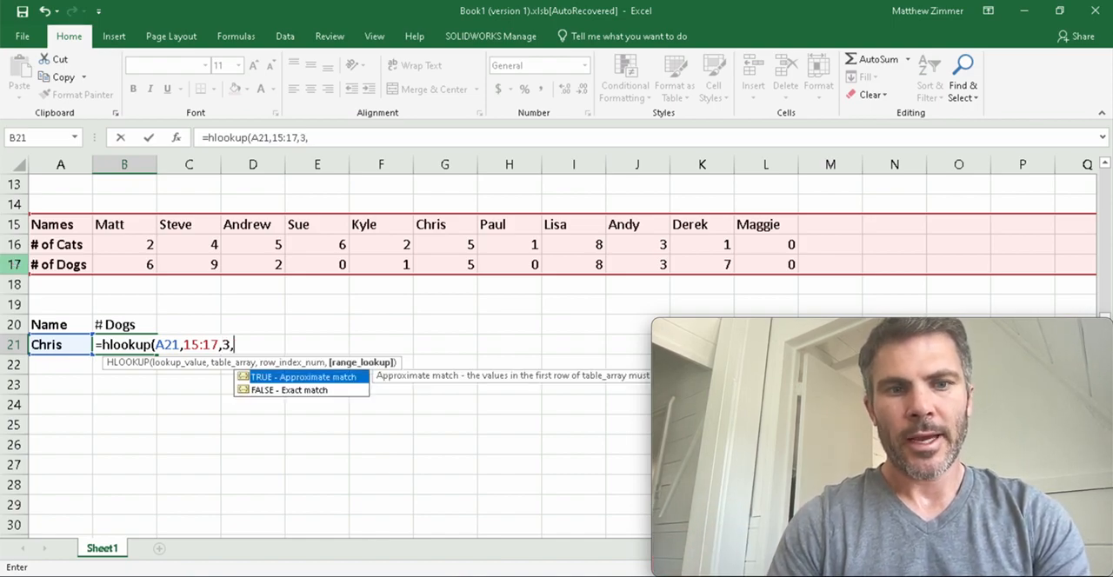
pyautogui.write('FALSE)')
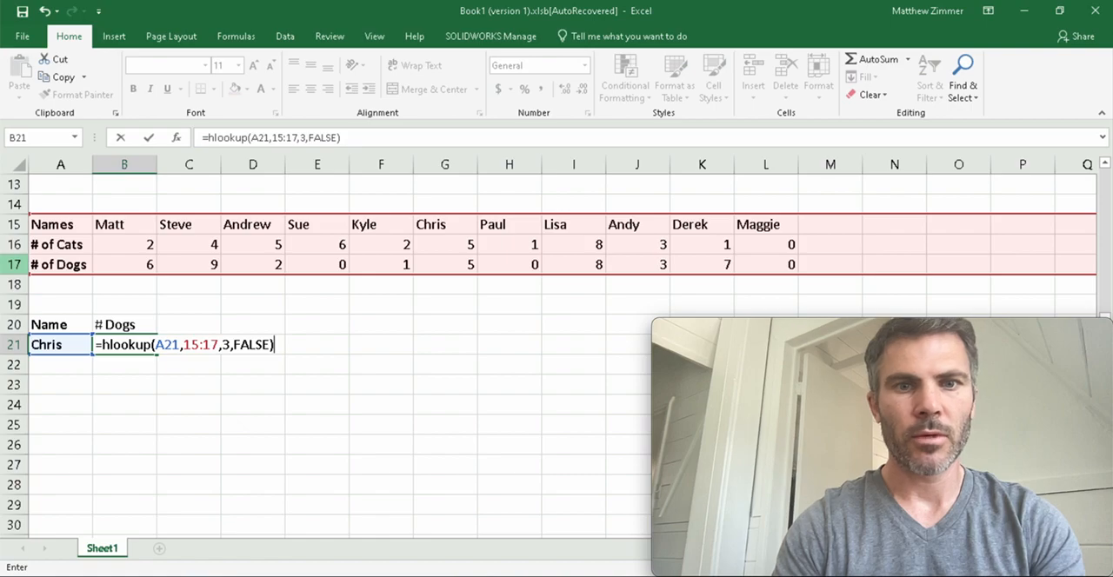
pyautogui.press('Return')
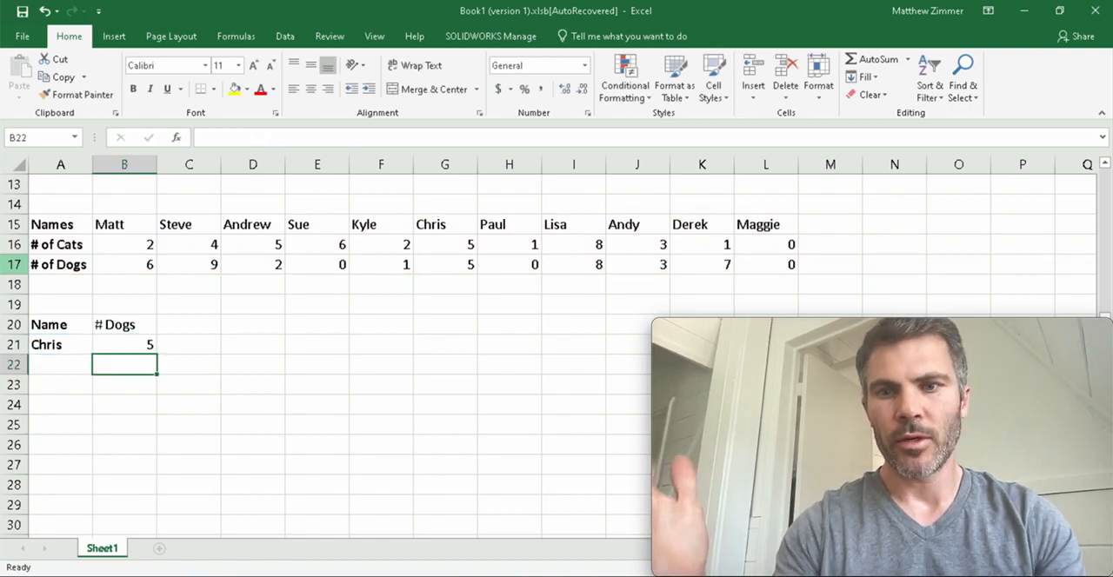